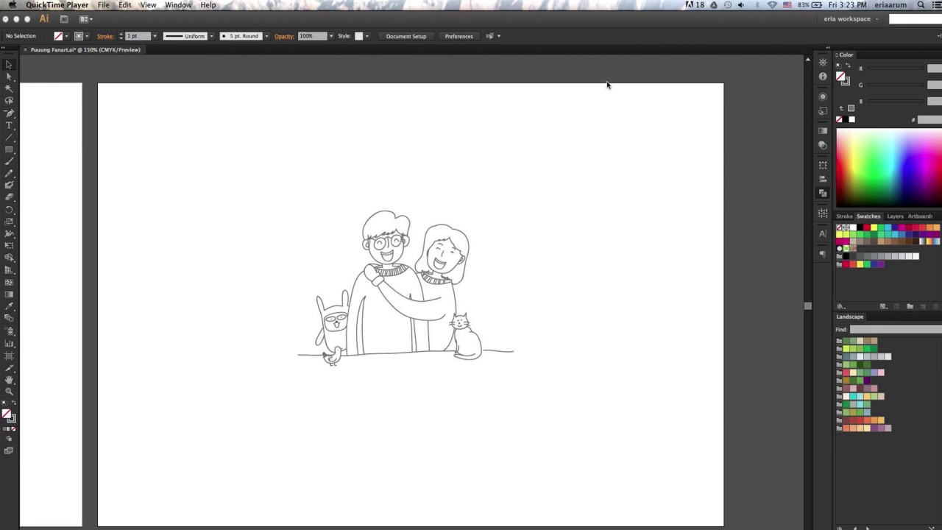
# Marquee-select the whole line drawing, apply Outline Stroke, then Expand Appearance
pyautogui.click(469, 181)
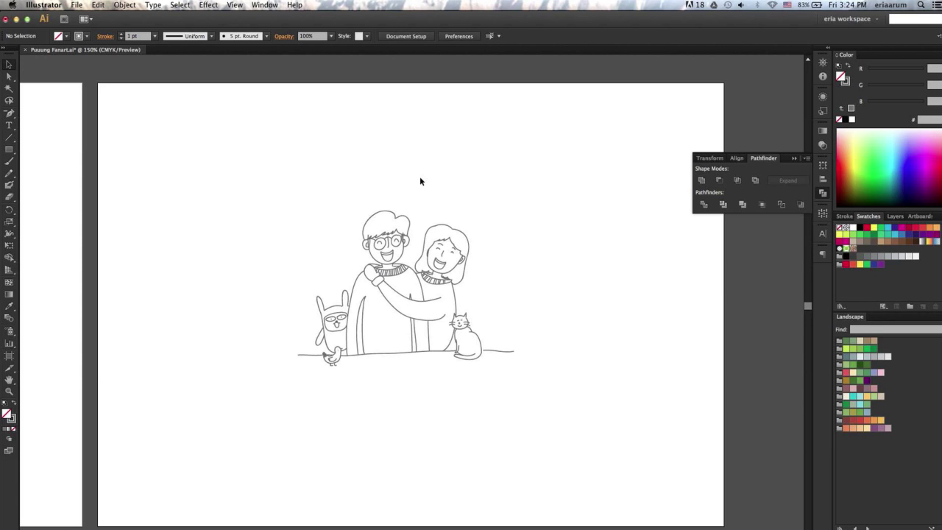
pyautogui.moveTo(257, 172); pyautogui.dragTo(533, 389)
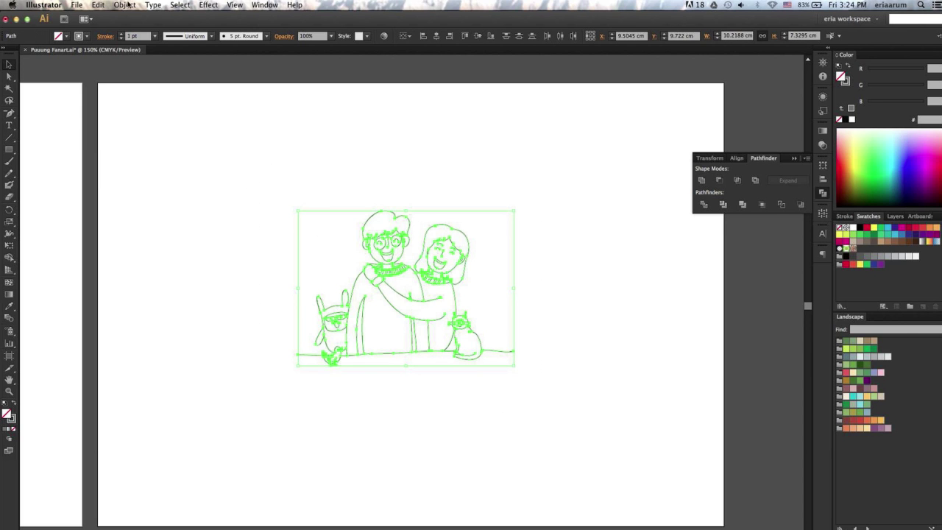
pyautogui.click(167, 7)
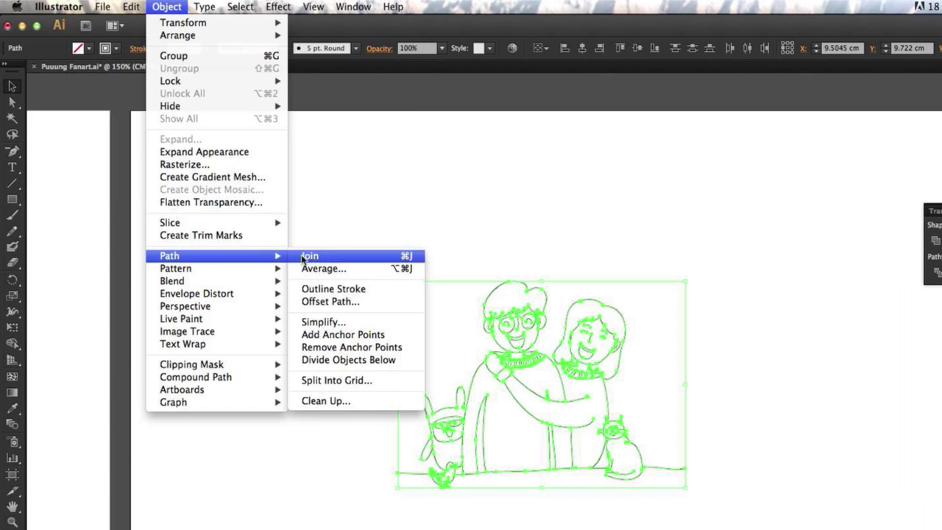
pyautogui.click(379, 291)
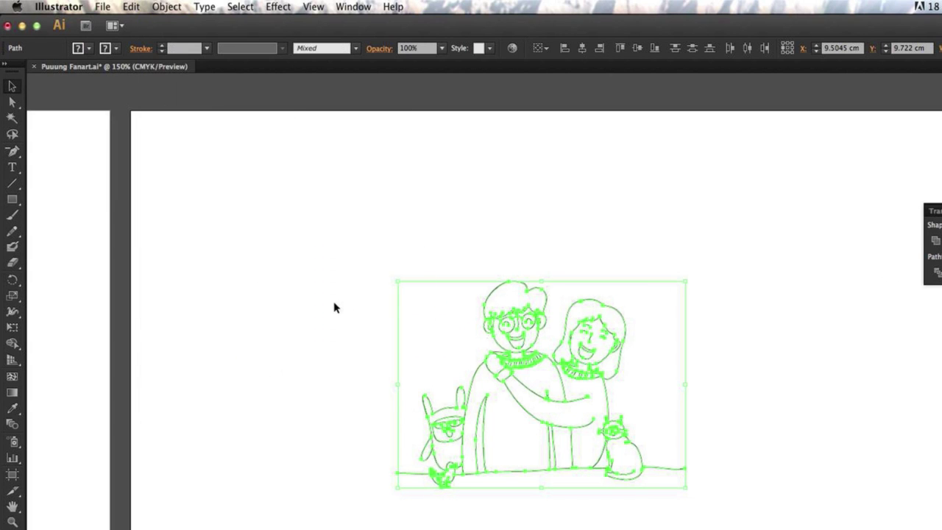
pyautogui.click(166, 6)
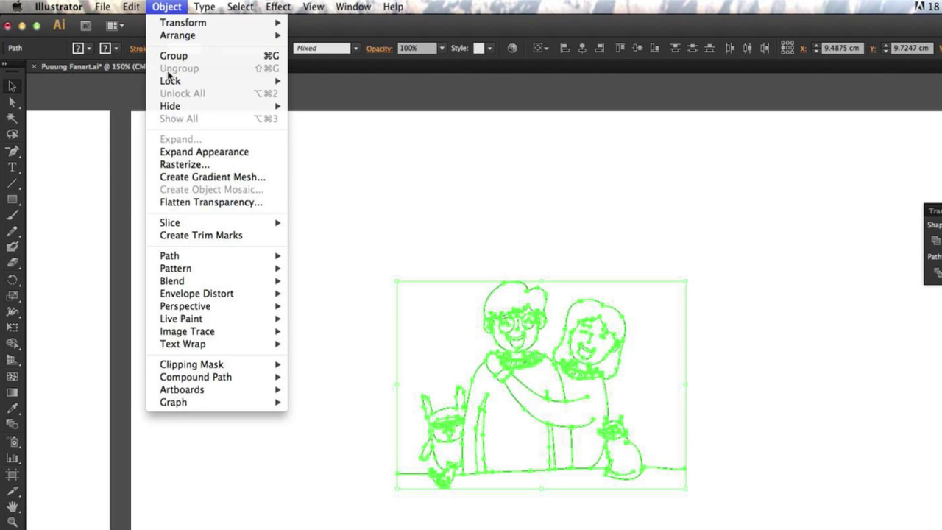
pyautogui.click(221, 152)
# Draw a brown rectangle over the artboard, send it to the back, and select all
pyautogui.click(660, 131)
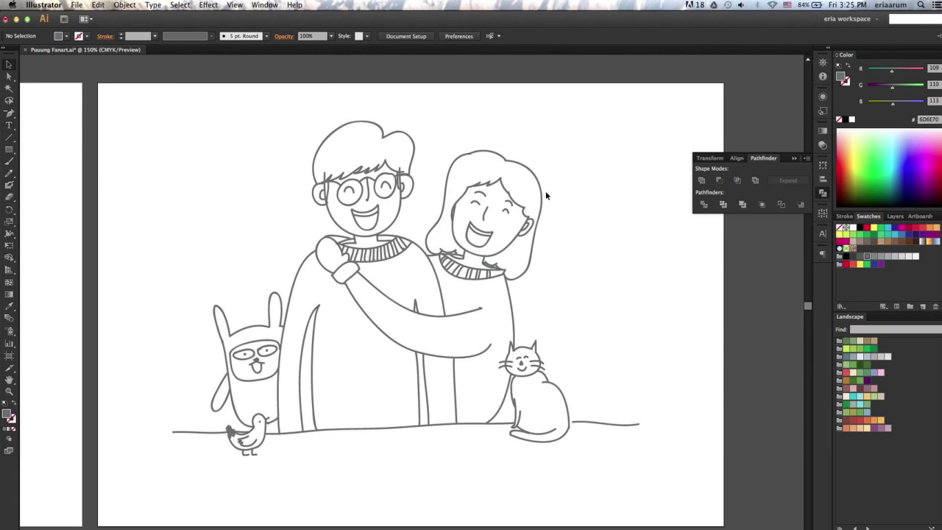
pyautogui.click(9, 150)
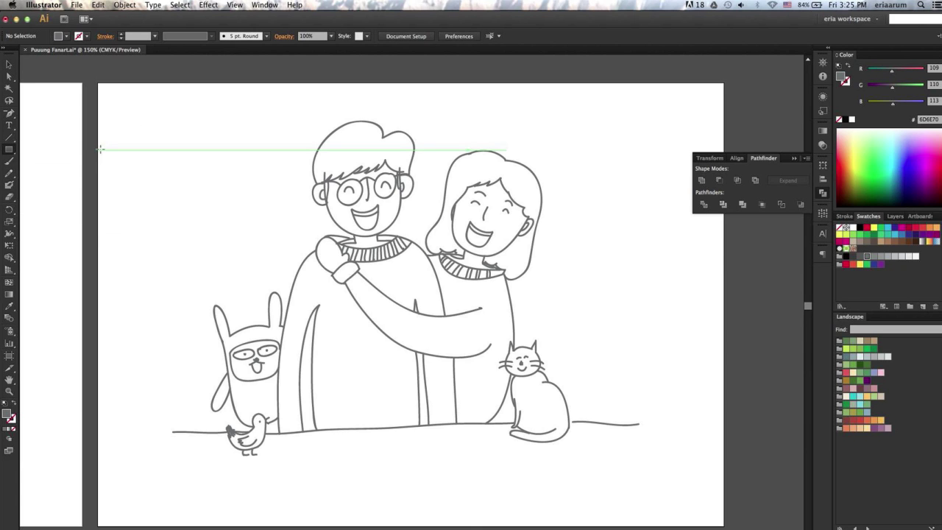
pyautogui.click(908, 241)
pyautogui.moveTo(148, 107)
pyautogui.mouseDown()
pyautogui.moveTo(711, 489)
pyautogui.moveTo(684, 491)
pyautogui.mouseUp()
pyautogui.rightClick(308, 216)
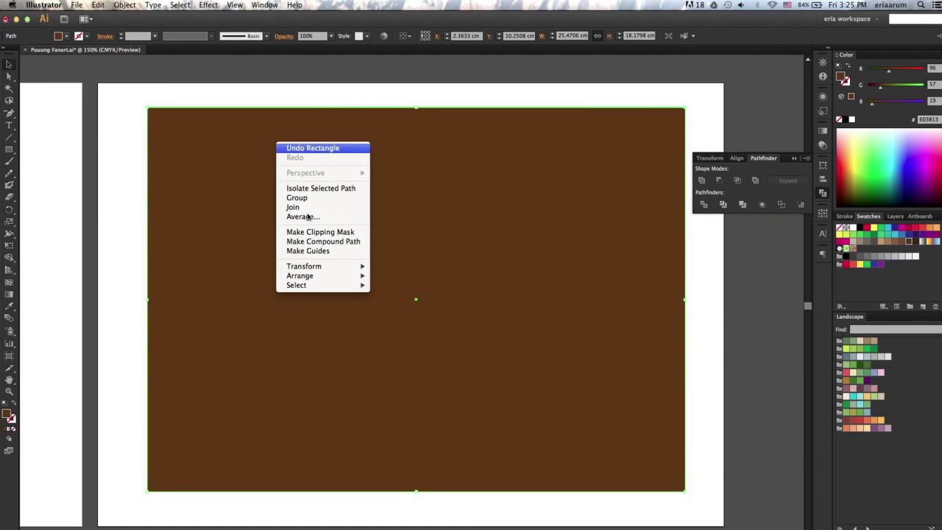
pyautogui.click(393, 307)
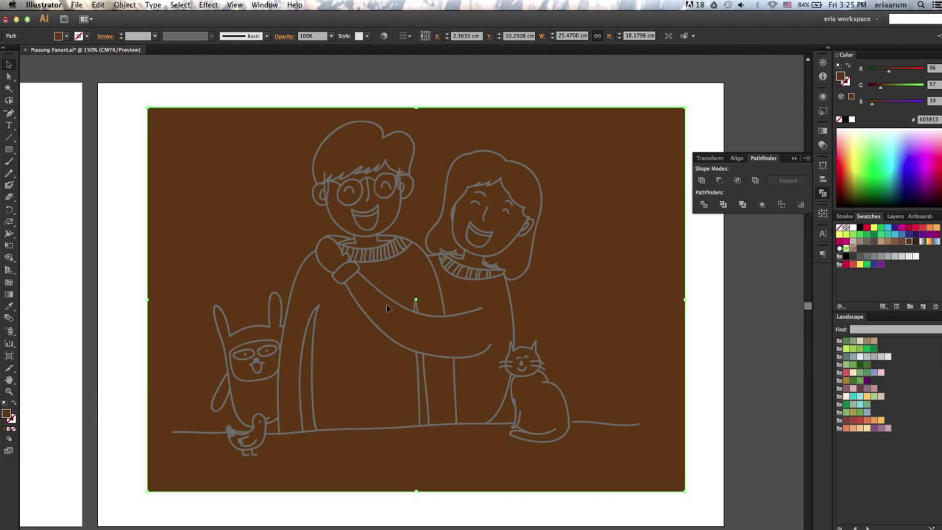
pyautogui.hotkey('ctrl', 'a')
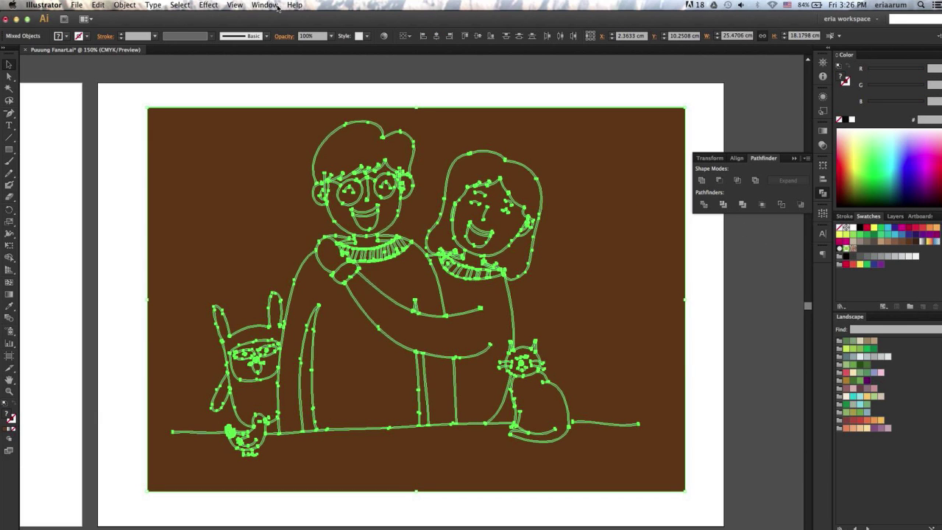
# Merge the rectangle with the line drawing using Pathfinder Merge, then deselect
pyautogui.click(277, 7)
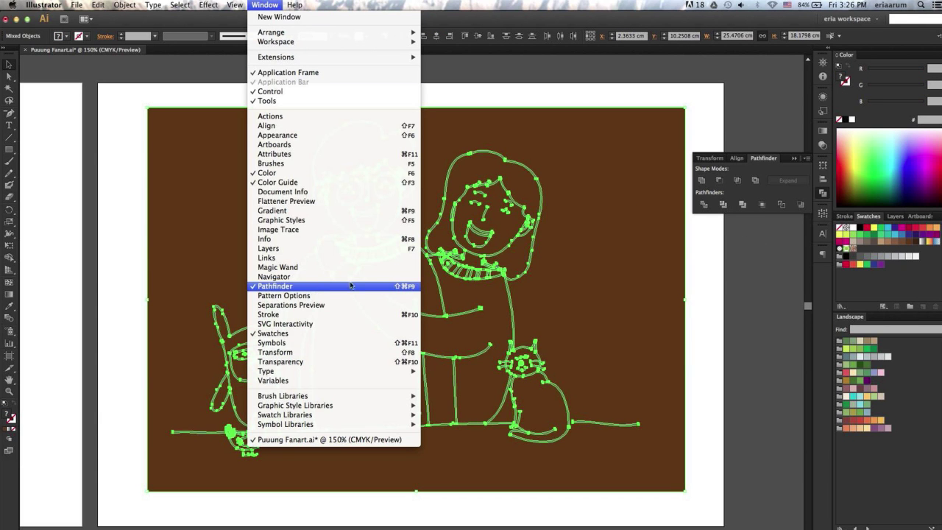
pyautogui.click(743, 204)
pyautogui.hotkey('ctrl', 'shift', 'a')
pyautogui.press('a')
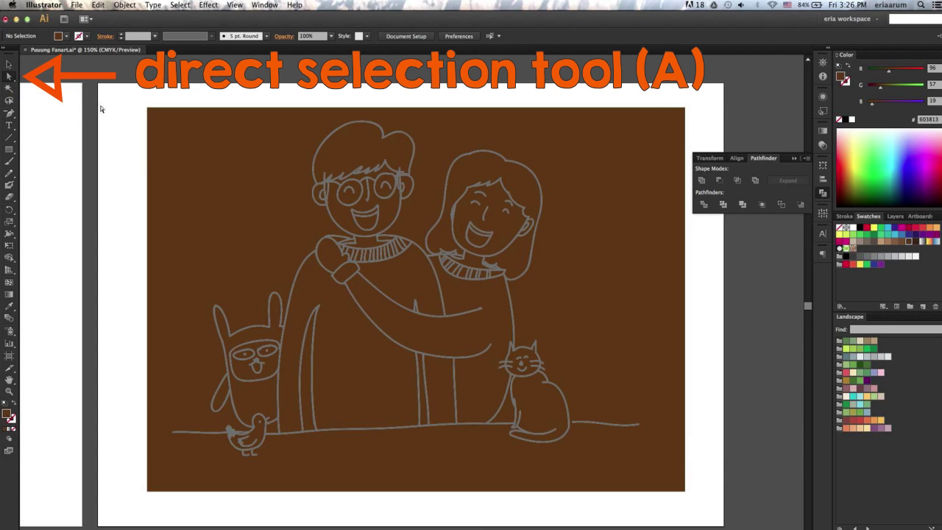
# Select the outer background piece around the figures, drag it aside and delete it
pyautogui.click(660, 247)
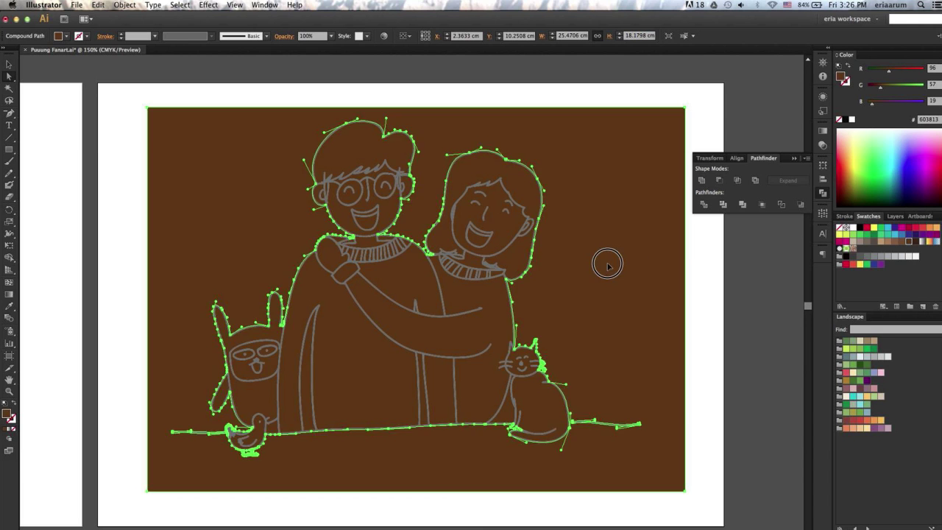
pyautogui.moveTo(608, 263); pyautogui.dragTo(573, 362)
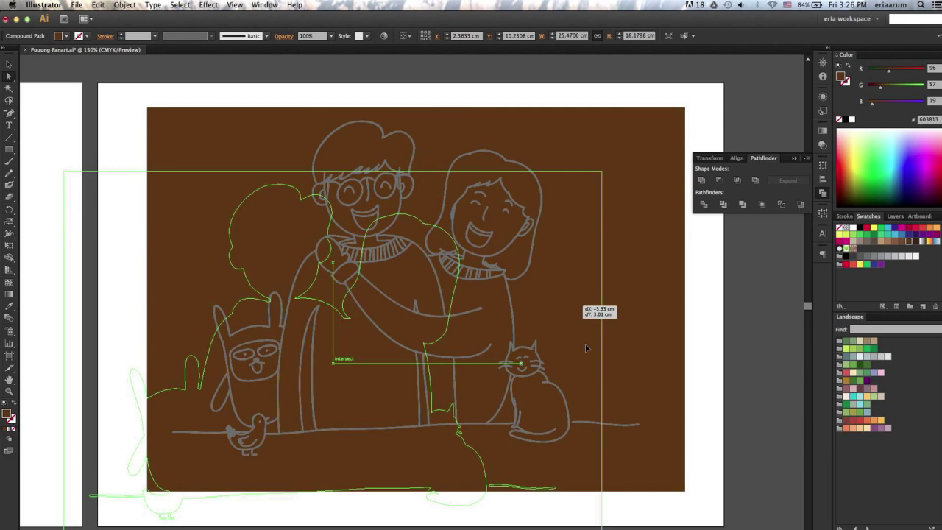
pyautogui.moveTo(573, 362); pyautogui.dragTo(585, 345)
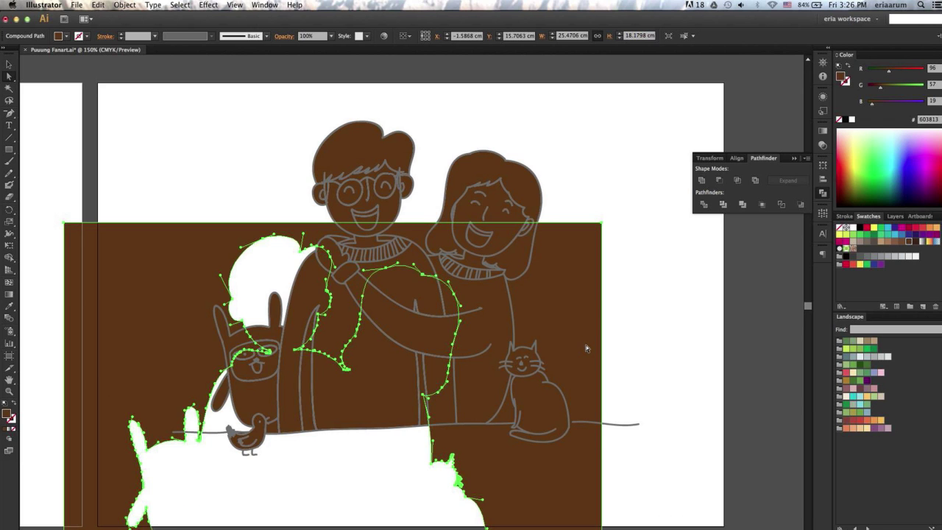
pyautogui.press('Delete')
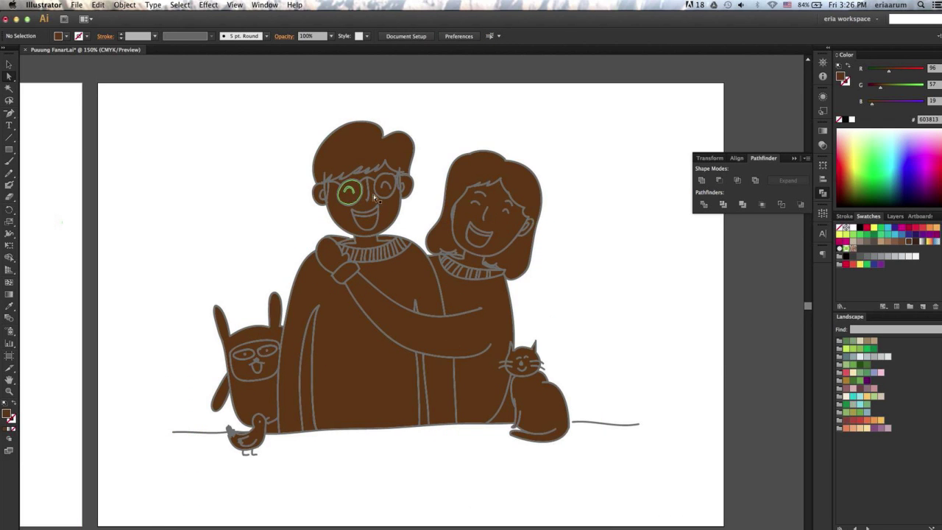
# Select the illustration group and switch to the Live Paint Bucket tool
pyautogui.click(361, 146)
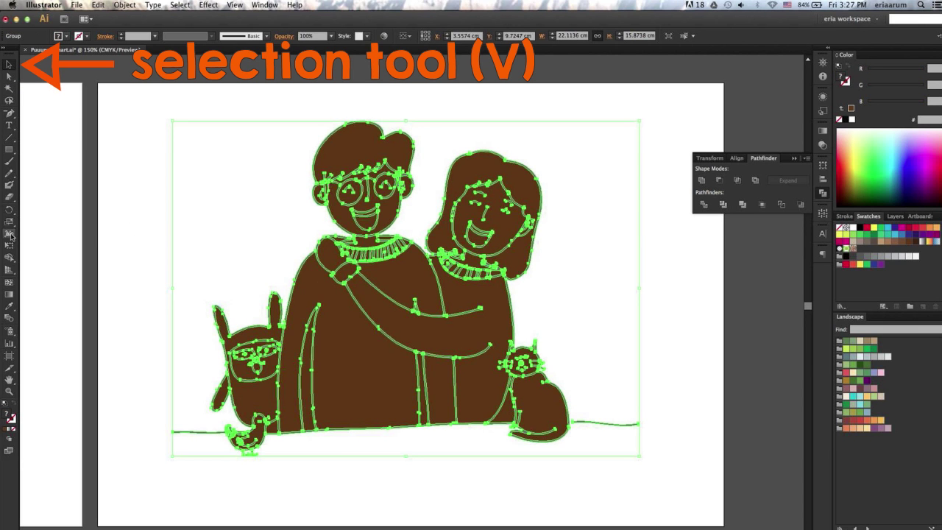
pyautogui.click(9, 257)
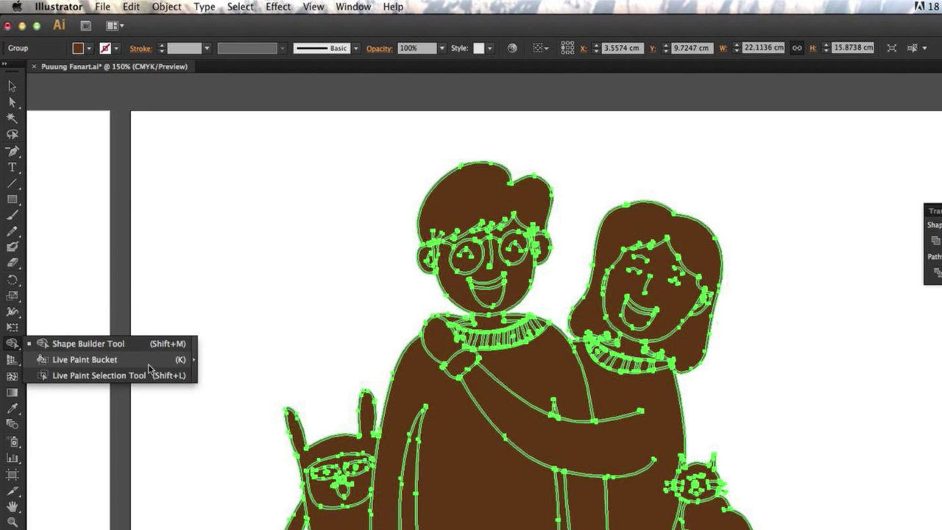
pyautogui.click(163, 361)
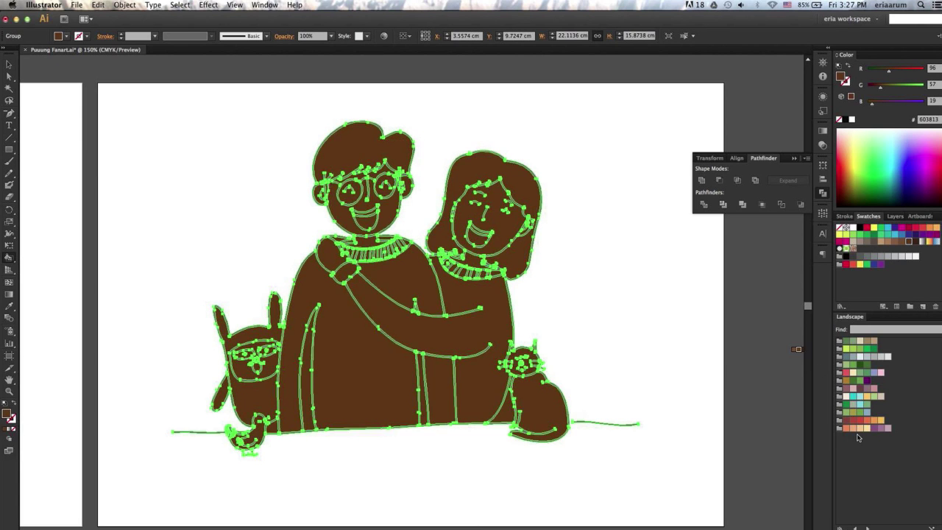
# Load the Skintones swatch library from the Swatches panel menu
pyautogui.click(366, 212)
pyautogui.click(65, 37)
pyautogui.click(110, 50)
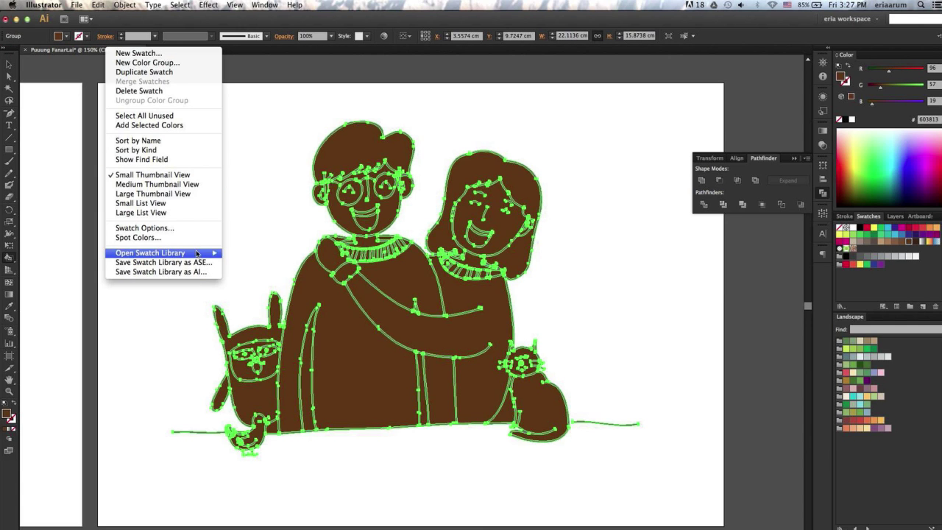
pyautogui.moveTo(151, 252)
pyautogui.click(265, 392)
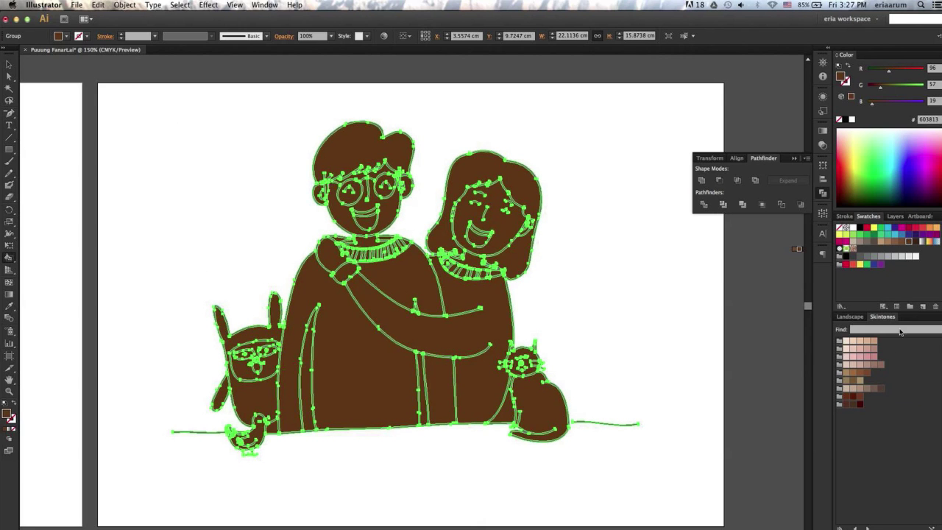
# Live-paint the girl's face and both of the boy's glasses lenses light skin tone
pyautogui.click(858, 344)
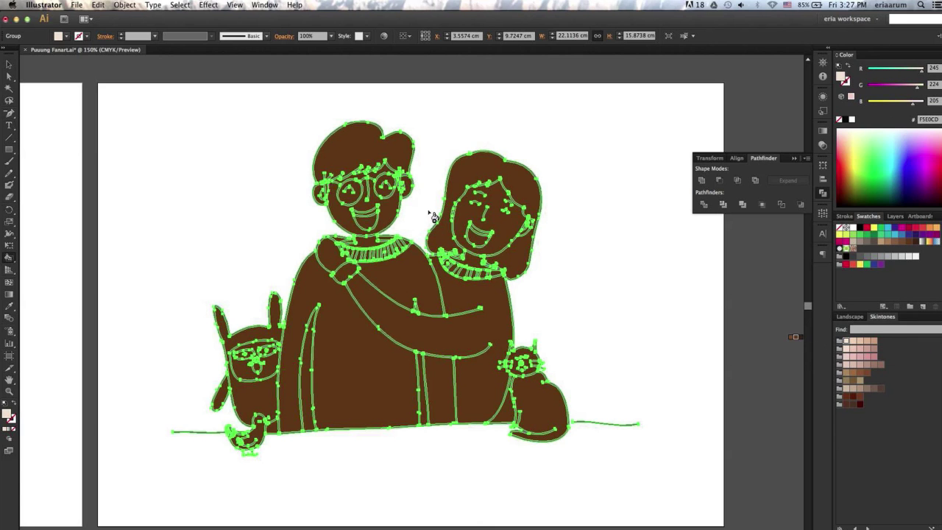
pyautogui.click(386, 209)
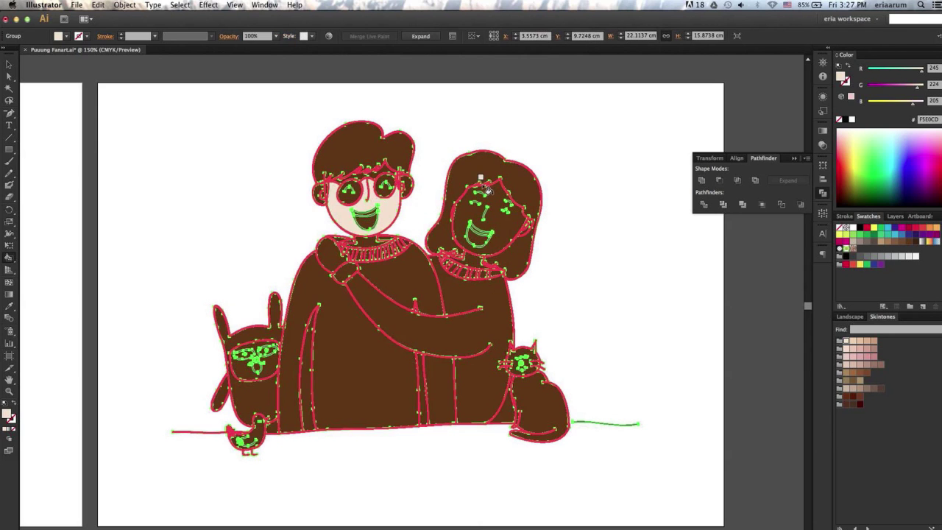
pyautogui.click(508, 229)
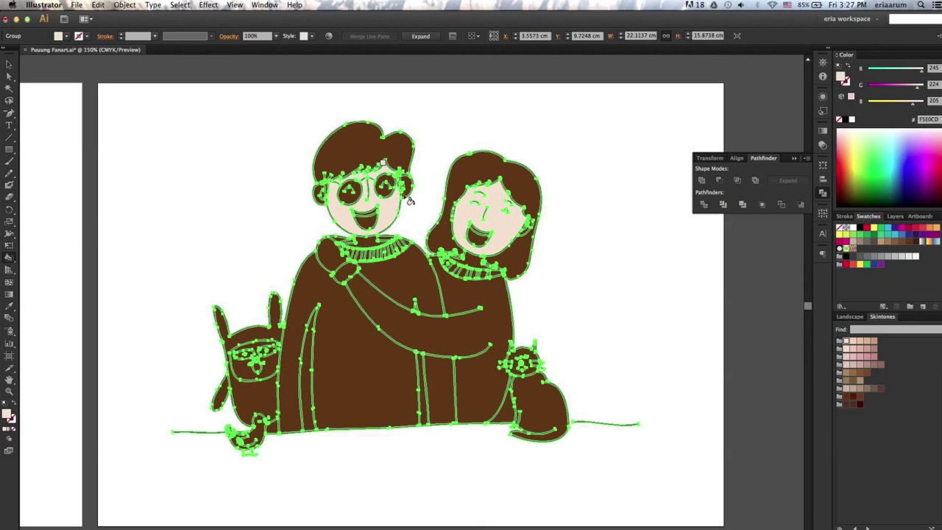
pyautogui.click(349, 192)
pyautogui.click(385, 187)
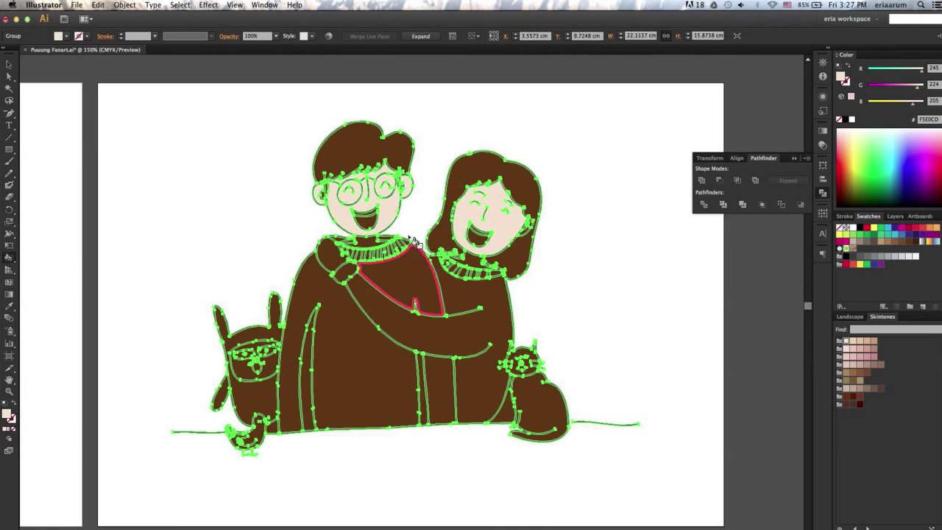
pyautogui.hotkey('ctrl', '+')
pyautogui.hotkey('ctrl', '+')
pyautogui.hotkey('ctrl', '+')
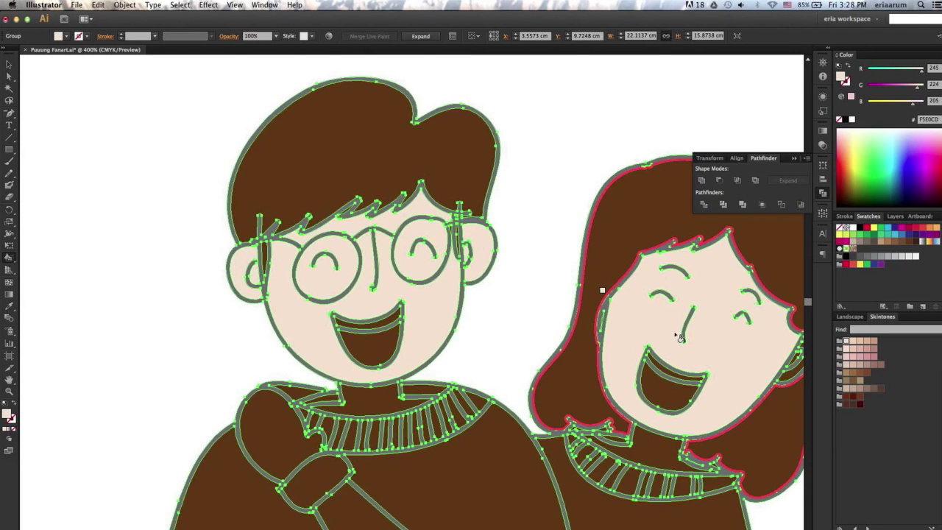
# Paint the girl's neck skin tone and the boy's sweater dark green
pyautogui.click(658, 447)
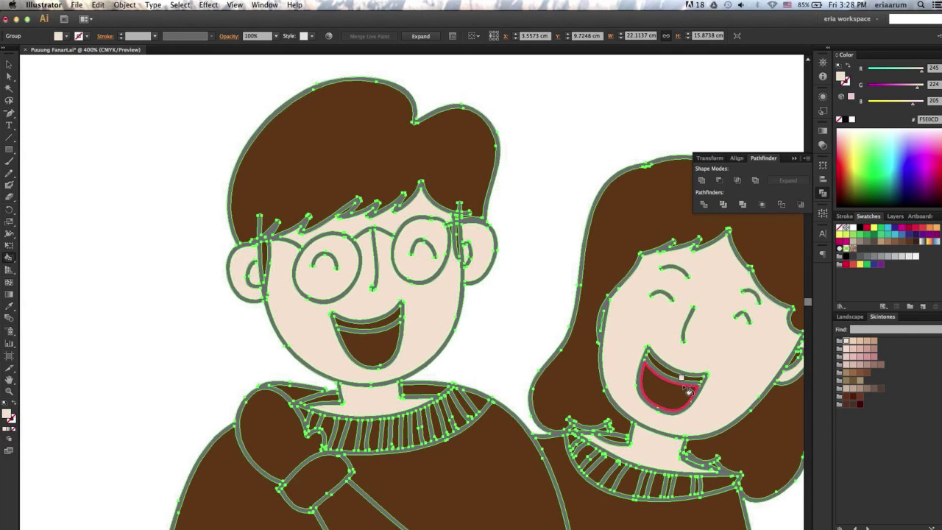
pyautogui.scroll(-3, 539, 419)
pyautogui.scroll(-5, 420, 269)
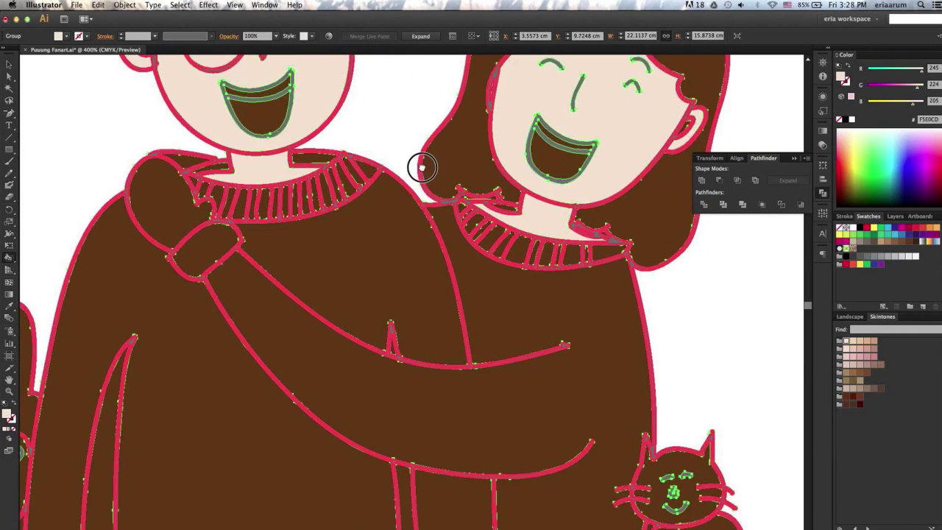
pyautogui.scroll(-2, 420, 164)
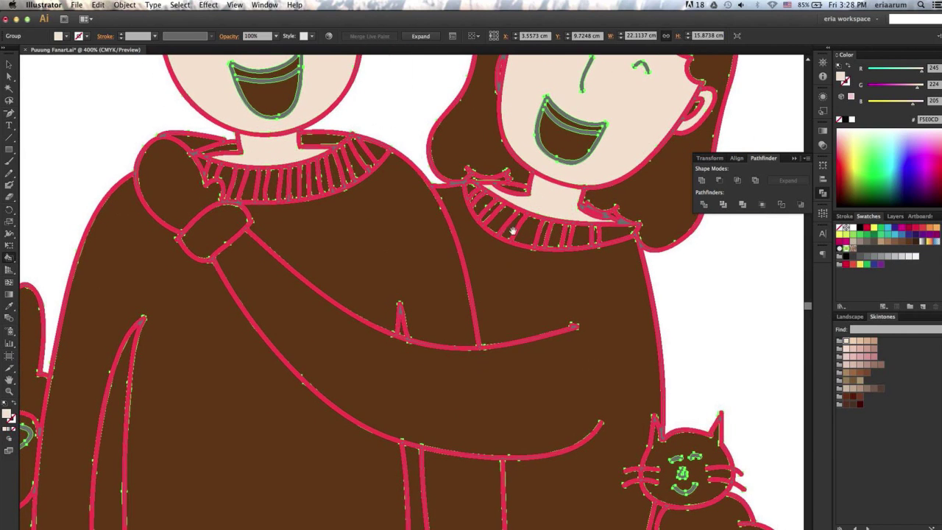
pyautogui.click(880, 236)
pyautogui.click(368, 250)
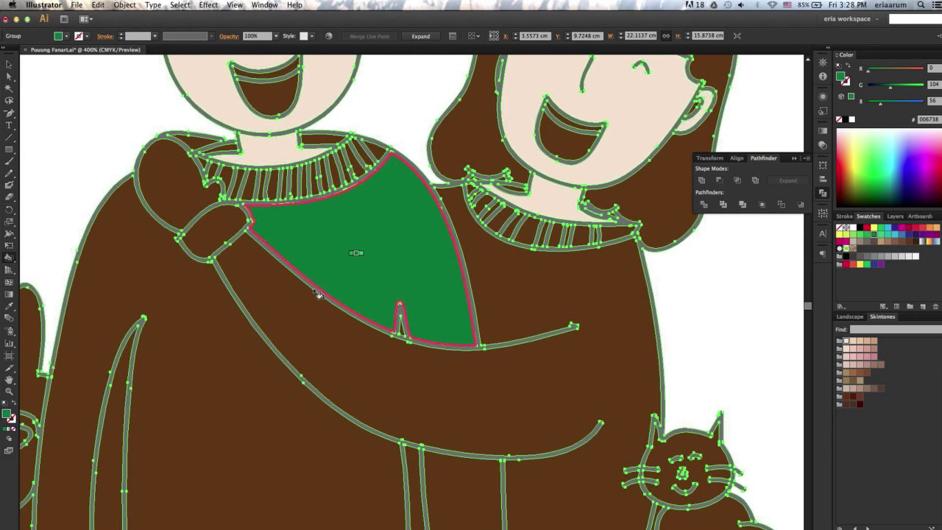
pyautogui.click(465, 471)
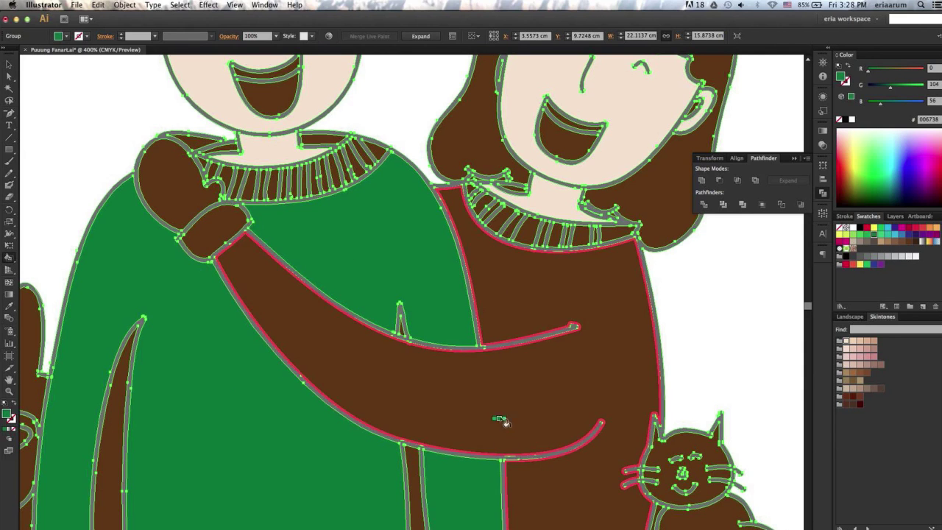
# Paint the girl's sweater, hugging arm and collar gaps red
pyautogui.click(916, 233)
pyautogui.click(518, 297)
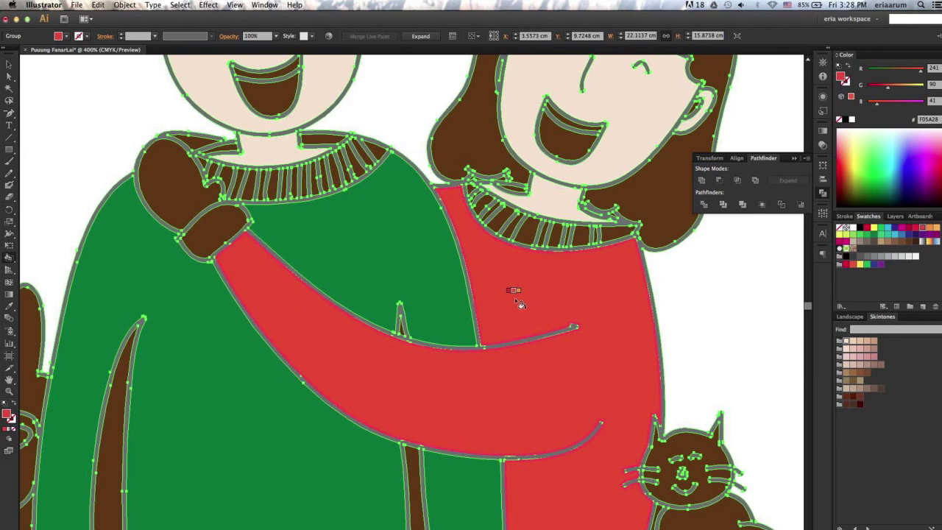
pyautogui.moveTo(632, 234)
pyautogui.mouseDown()
pyautogui.moveTo(555, 237)
pyautogui.moveTo(524, 225)
pyautogui.mouseUp()
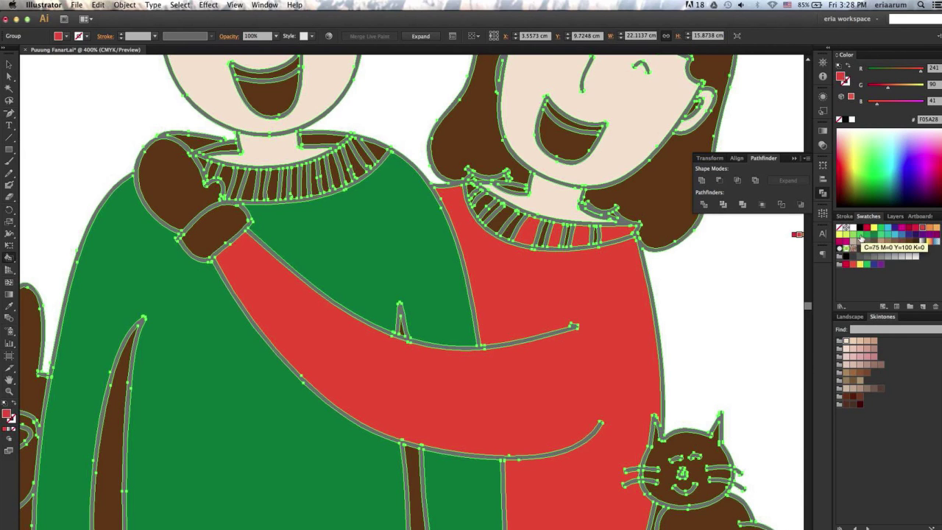
# Fill the remaining collar gaps red and paint each of the boy's collar ribs light green
pyautogui.moveTo(515, 230); pyautogui.dragTo(491, 211)
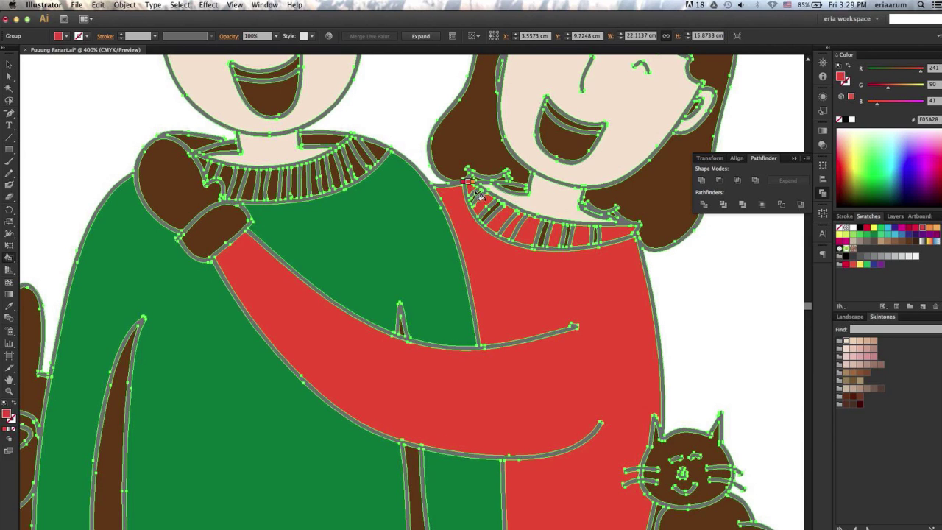
pyautogui.click(608, 218)
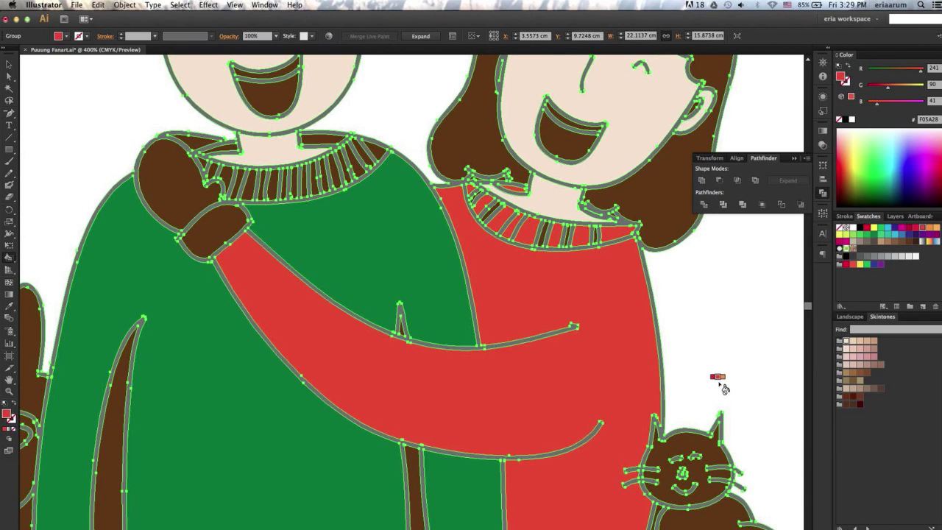
pyautogui.click(882, 235)
pyautogui.moveTo(379, 151)
pyautogui.mouseDown()
pyautogui.moveTo(352, 183)
pyautogui.moveTo(276, 193)
pyautogui.mouseUp()
pyautogui.click(272, 190)
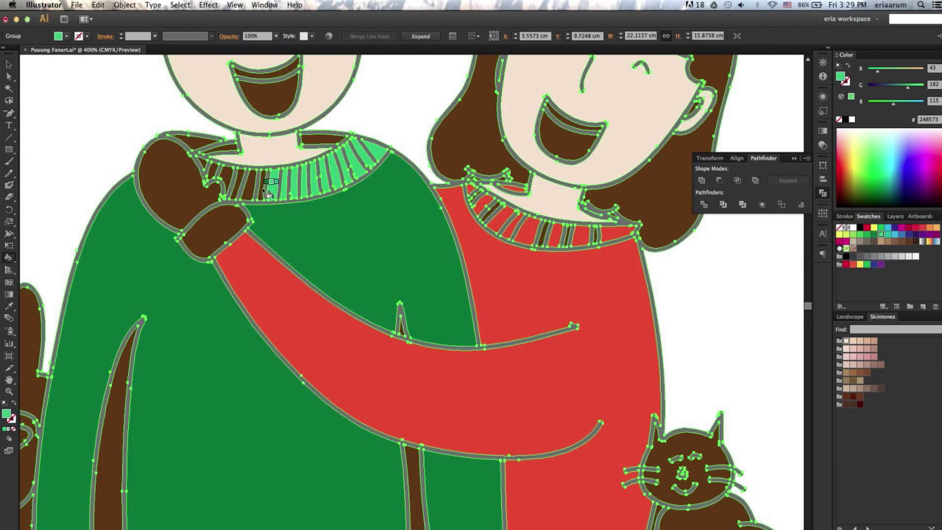
pyautogui.click(255, 187)
pyautogui.click(233, 181)
pyautogui.click(212, 175)
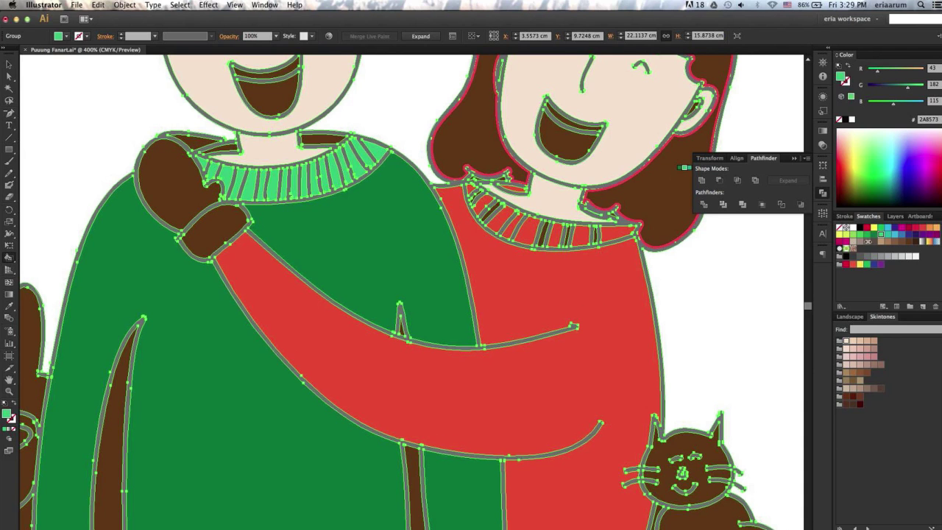
# Paint the mitten on the boy's shoulder and its cuff white
pyautogui.click(916, 256)
pyautogui.click(169, 184)
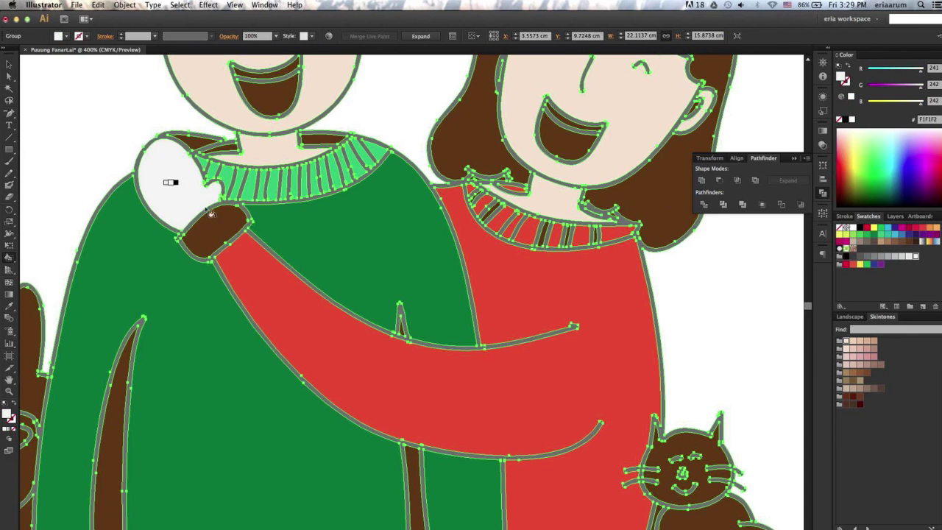
pyautogui.click(215, 228)
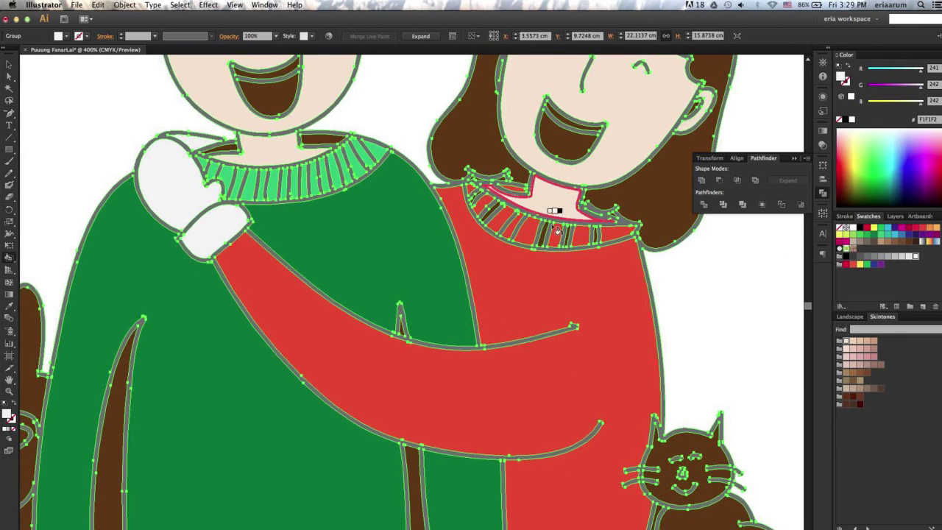
pyautogui.moveTo(621, 146); pyautogui.dragTo(621, 130)
# Live-paint the cat's body and head with the orange swatch
pyautogui.scroll(-10, 622, 130)
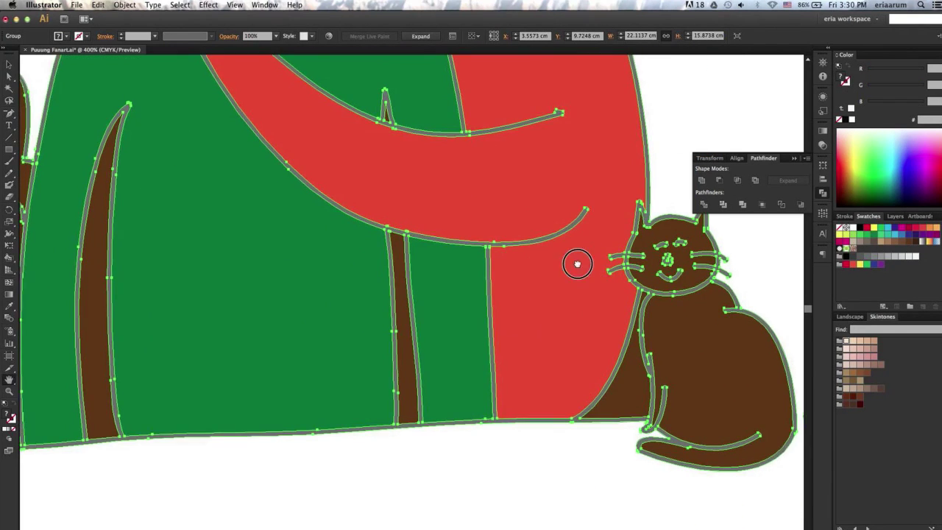
pyautogui.hscroll(3, 573, 265)
pyautogui.press('k')
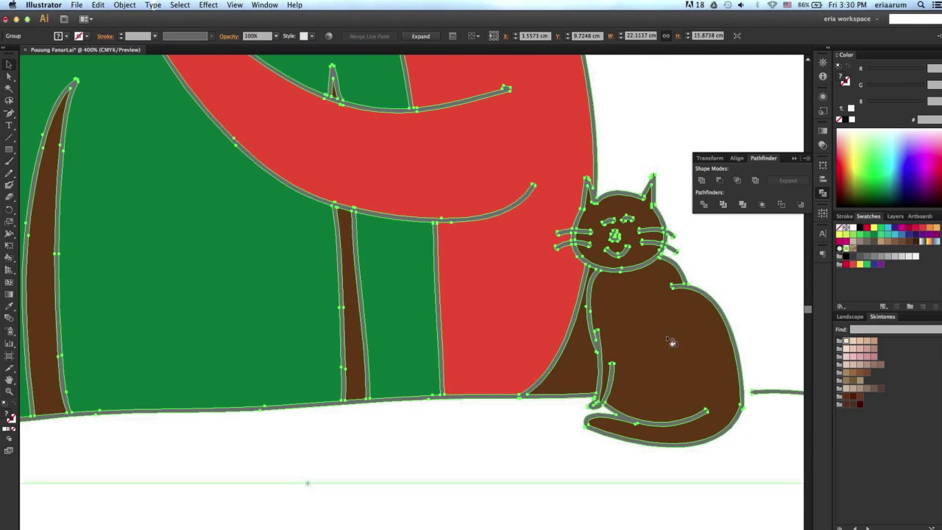
pyautogui.click(936, 228)
pyautogui.click(686, 319)
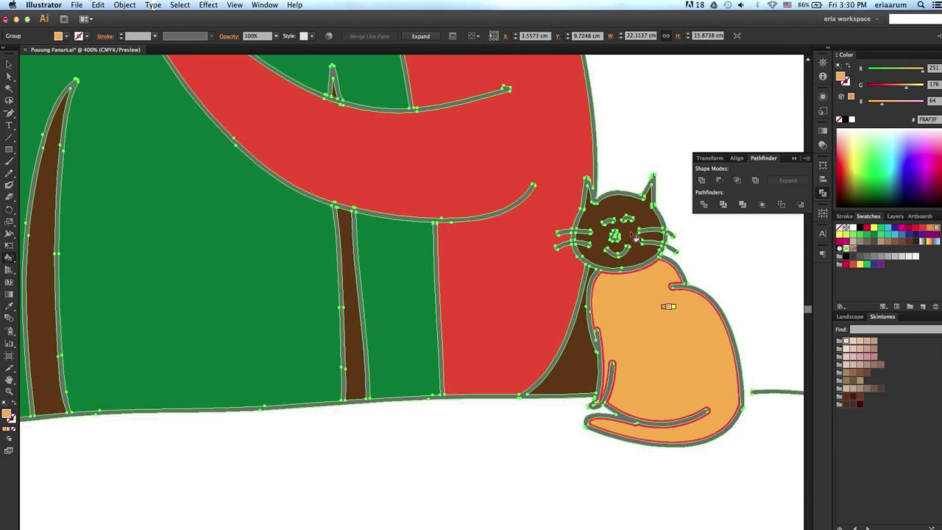
pyautogui.click(637, 210)
pyautogui.moveTo(324, 352); pyautogui.dragTo(478, 314)
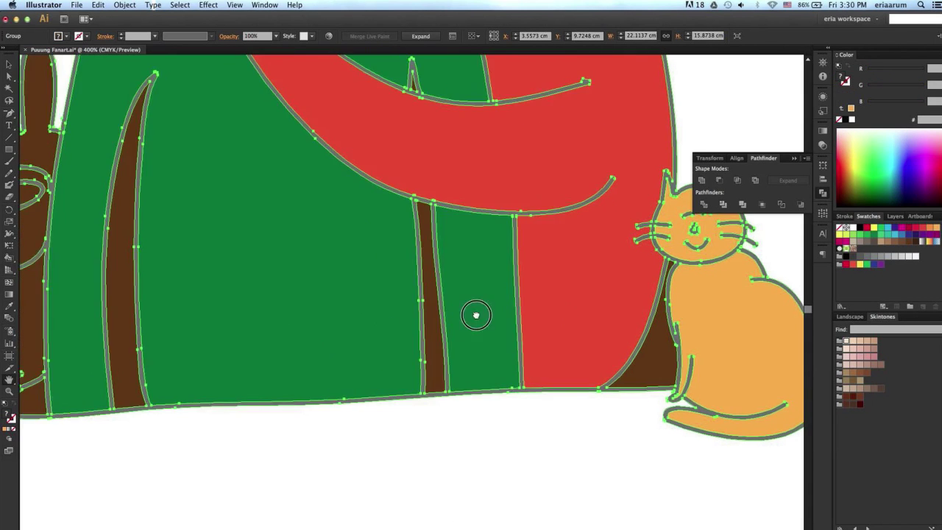
pyautogui.moveTo(448, 280); pyautogui.dragTo(625, 393)
# Fill the rabbit's head, body and arm near-white
pyautogui.press('a')
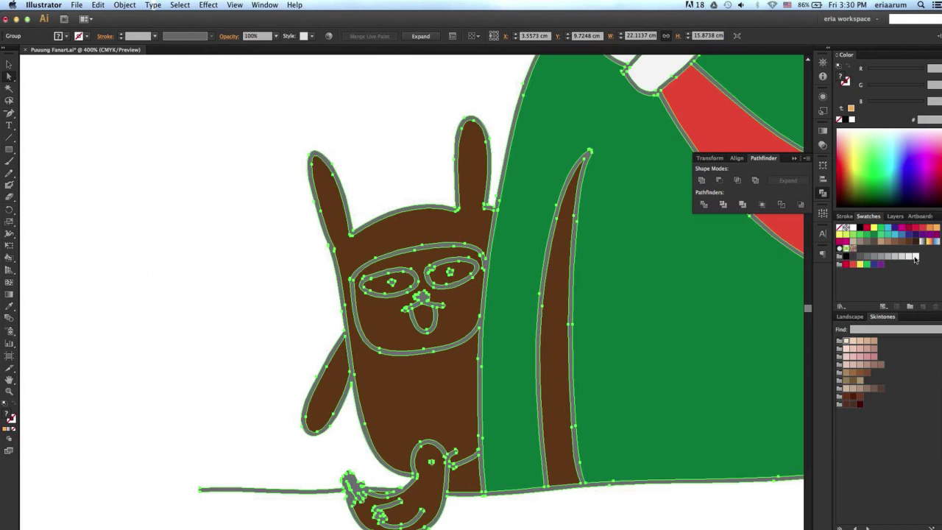
pyautogui.click(915, 255)
pyautogui.hotkey('ctrl', 'z')
pyautogui.press('k')
pyautogui.click(468, 227)
pyautogui.click(326, 383)
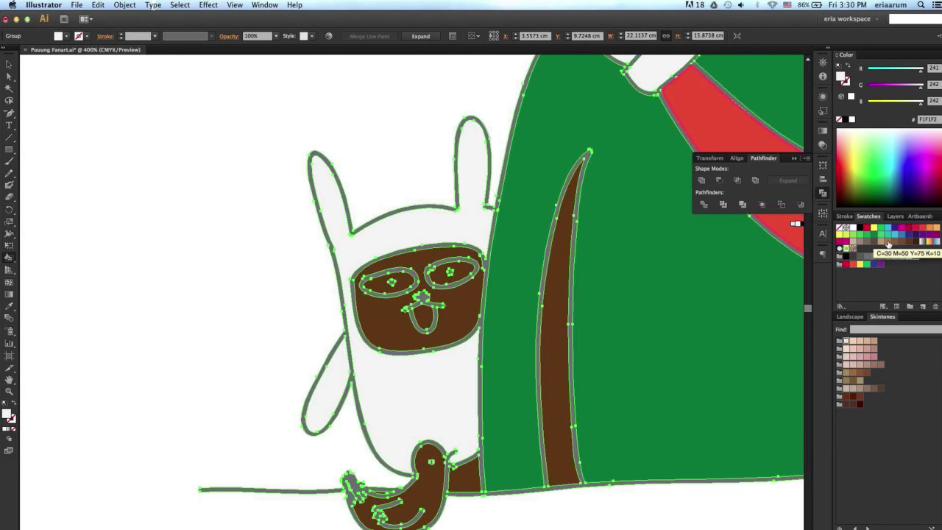
# Give the rabbit a skin-tone face and white eyes
pyautogui.click(852, 341)
pyautogui.click(467, 305)
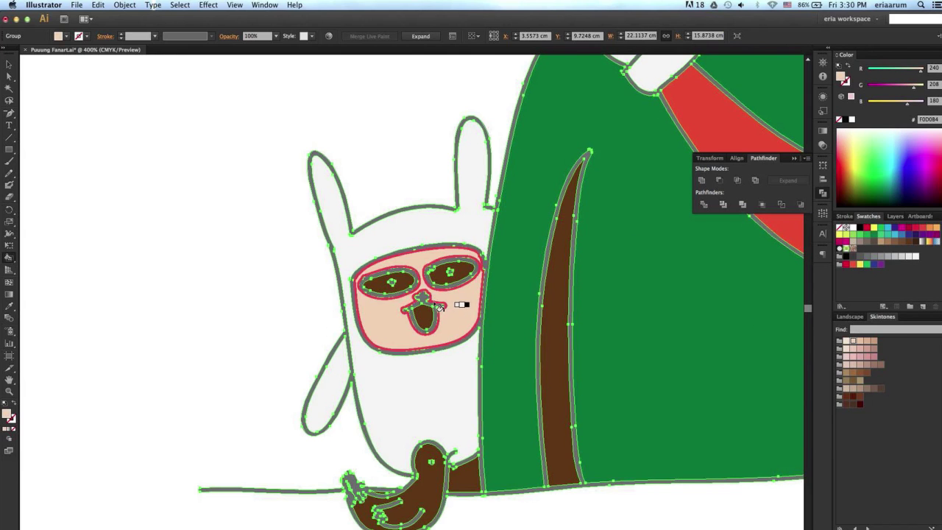
pyautogui.press('Left')
pyautogui.click(405, 285)
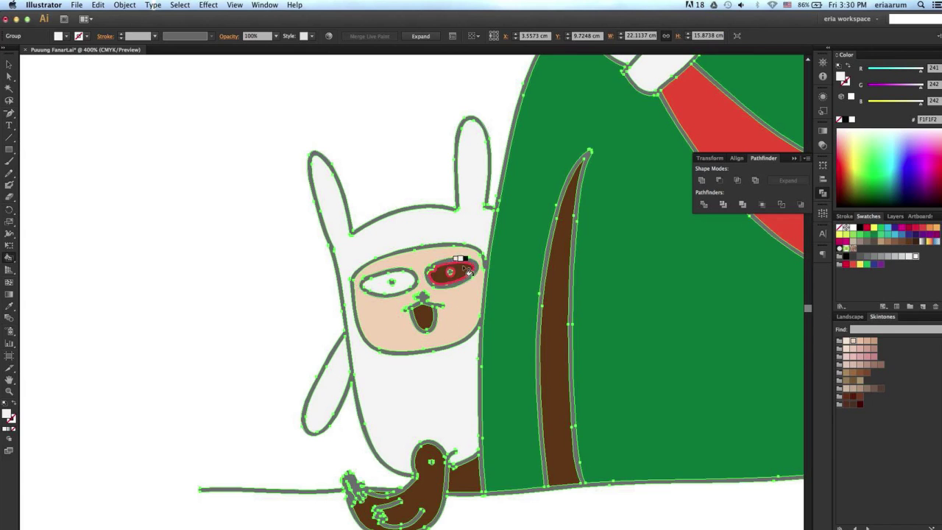
pyautogui.click(450, 272)
# Mix a crimson in the Color panel's HSB mode and fill the bunny's mouth with it
pyautogui.click(902, 229)
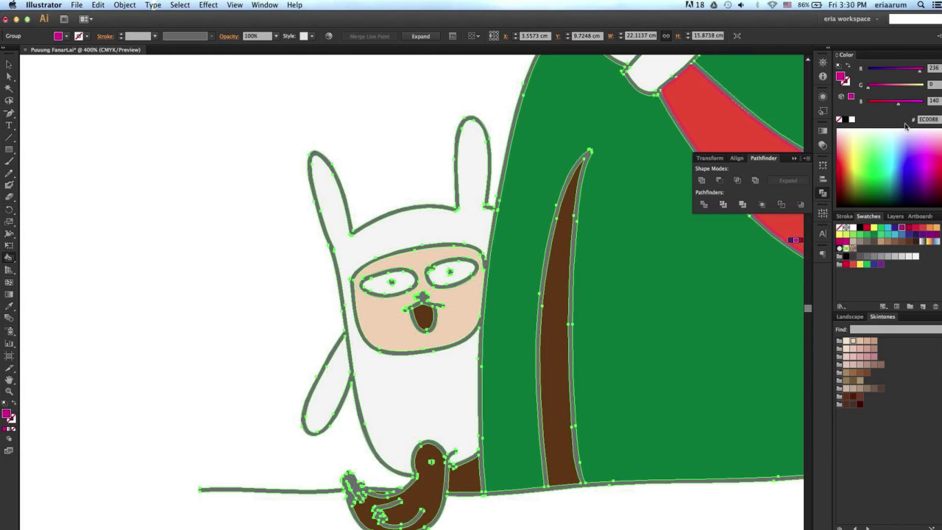
pyautogui.click(936, 54)
pyautogui.click(901, 94)
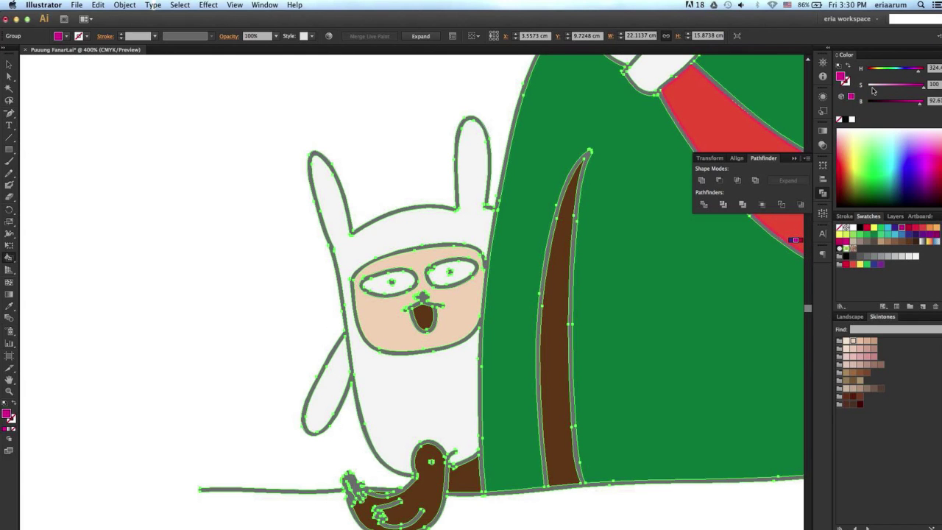
pyautogui.click(923, 101)
pyautogui.moveTo(866, 85); pyautogui.dragTo(877, 89)
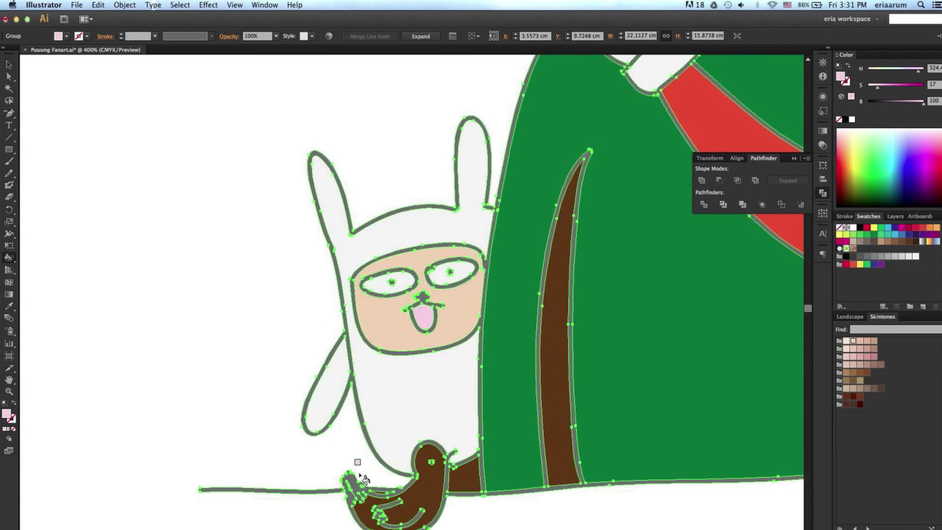
pyautogui.click(881, 86)
pyautogui.click(903, 102)
pyautogui.click(895, 87)
pyautogui.click(896, 101)
pyautogui.click(924, 69)
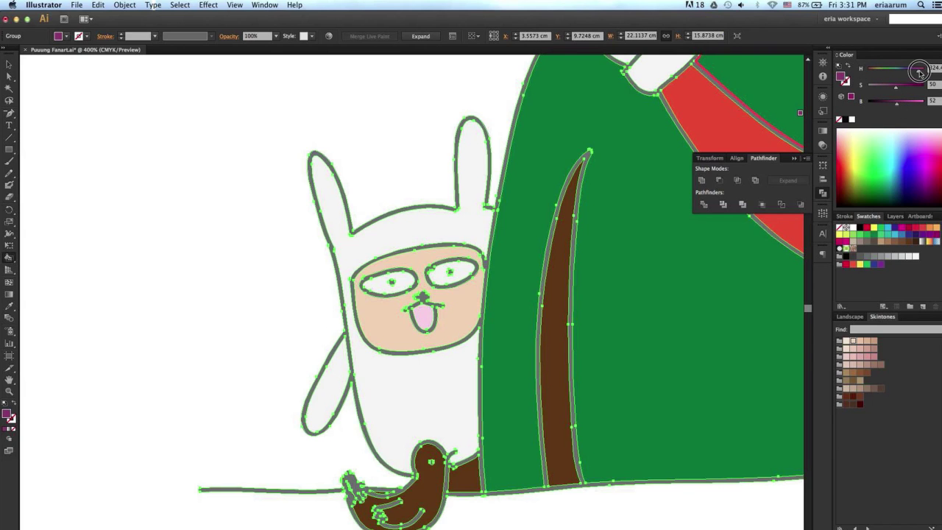
pyautogui.click(927, 70)
pyautogui.click(904, 86)
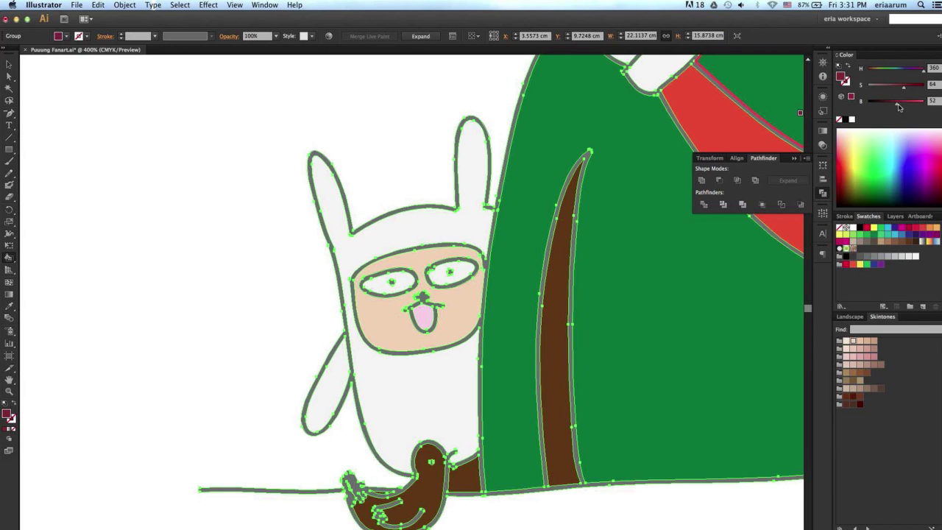
pyautogui.moveTo(906, 105); pyautogui.dragTo(913, 106)
pyautogui.click(423, 316)
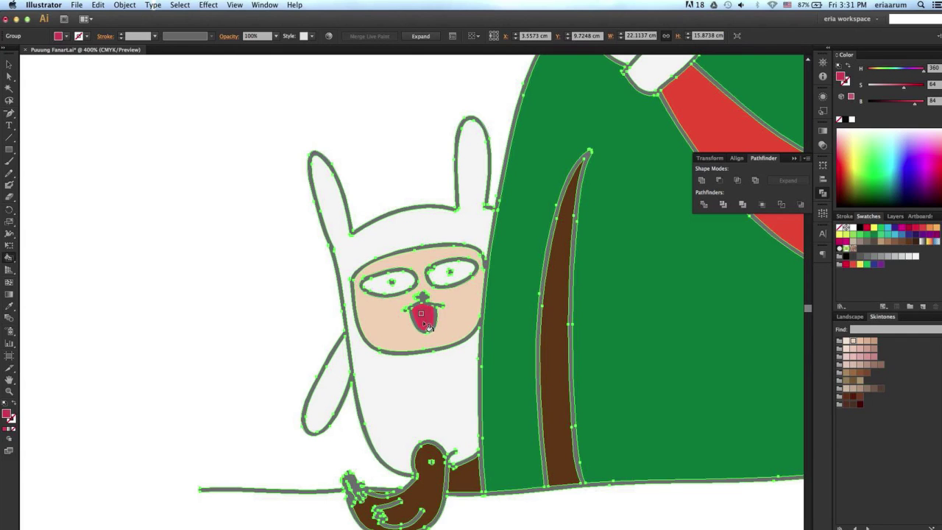
# Fill the bird's upper and lower parts grey
pyautogui.click(874, 242)
pyautogui.click(859, 257)
pyautogui.click(425, 500)
pyautogui.click(364, 511)
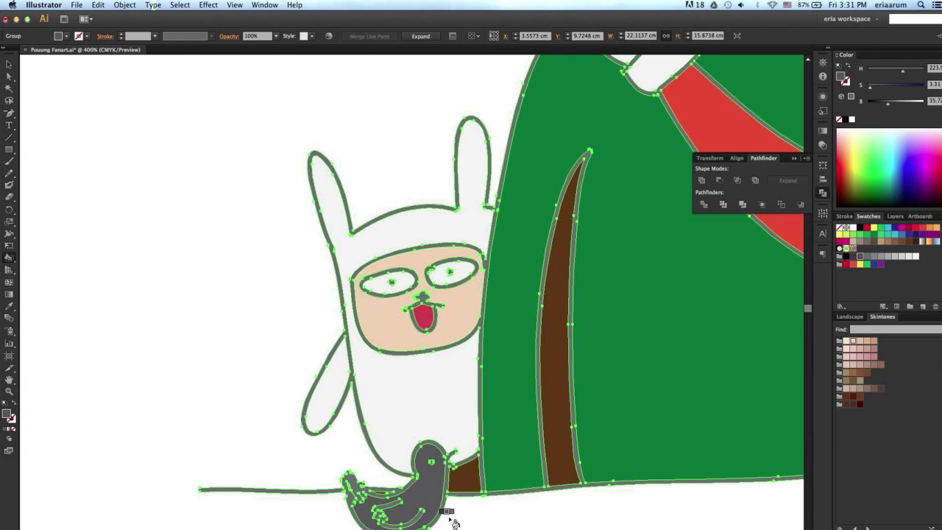
# Set the fill to None on the brown patch beside the bird and the green-sweater stripe
pyautogui.click(465, 476)
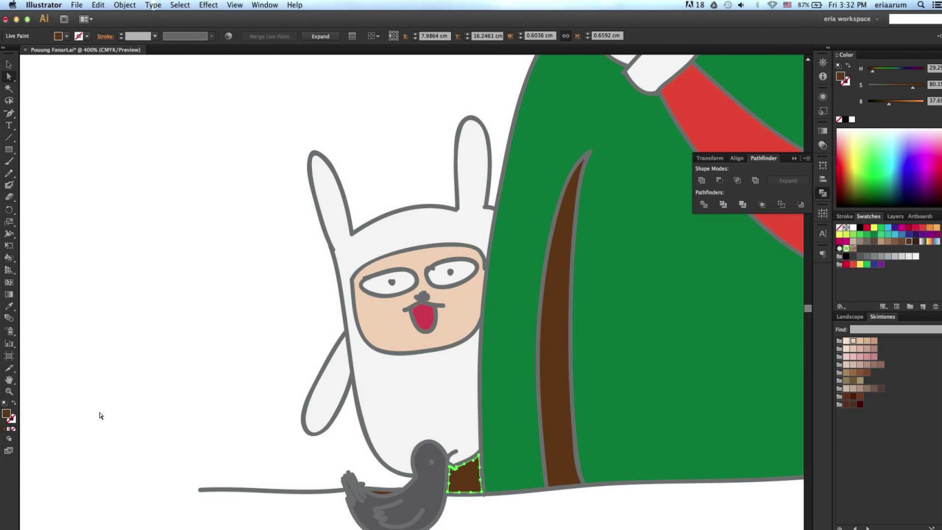
pyautogui.click(12, 428)
pyautogui.click(569, 372)
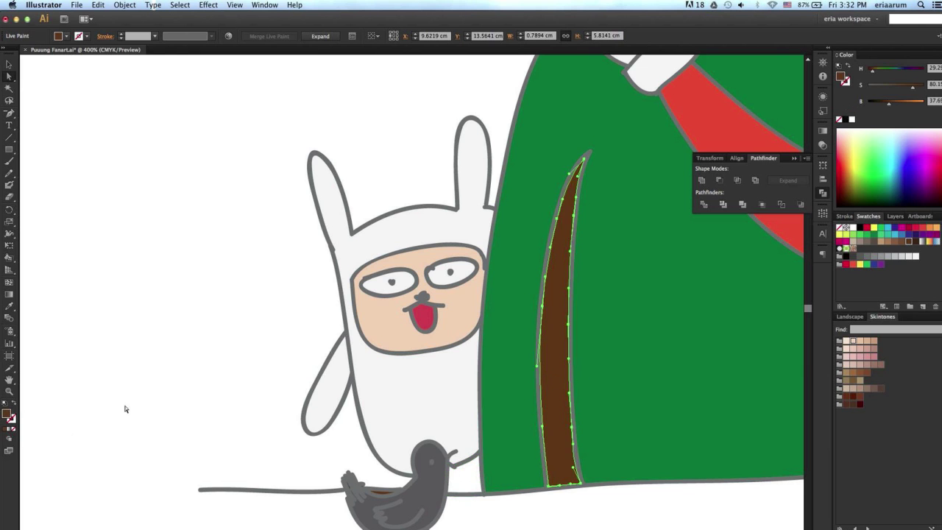
pyautogui.click(12, 428)
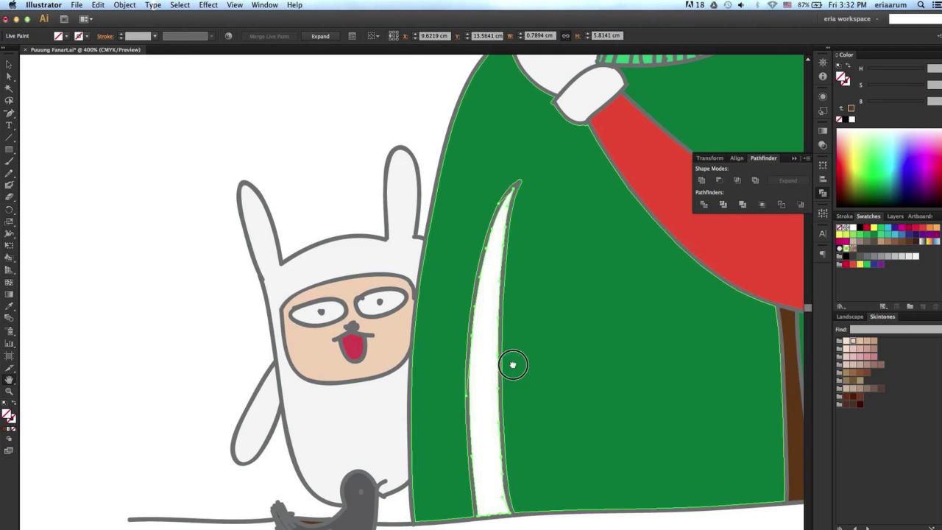
pyautogui.hscroll(5, 556, 335)
pyautogui.hscroll(5, 555, 334)
# Fill the stripe between the two sweaters with the sweater red
pyautogui.click(434, 397)
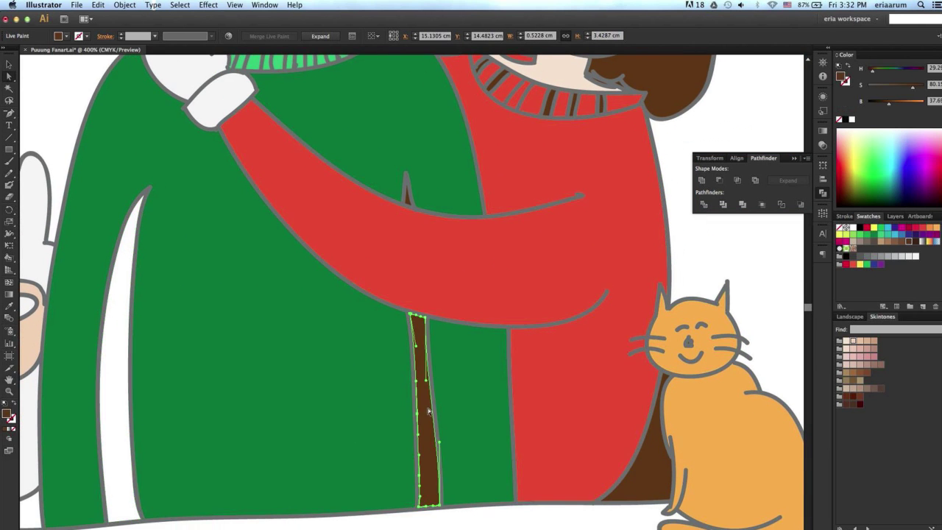
pyautogui.press('k')
pyautogui.keyDown('alt'); pyautogui.click(538, 289); pyautogui.keyUp('alt')
pyautogui.click(423, 361)
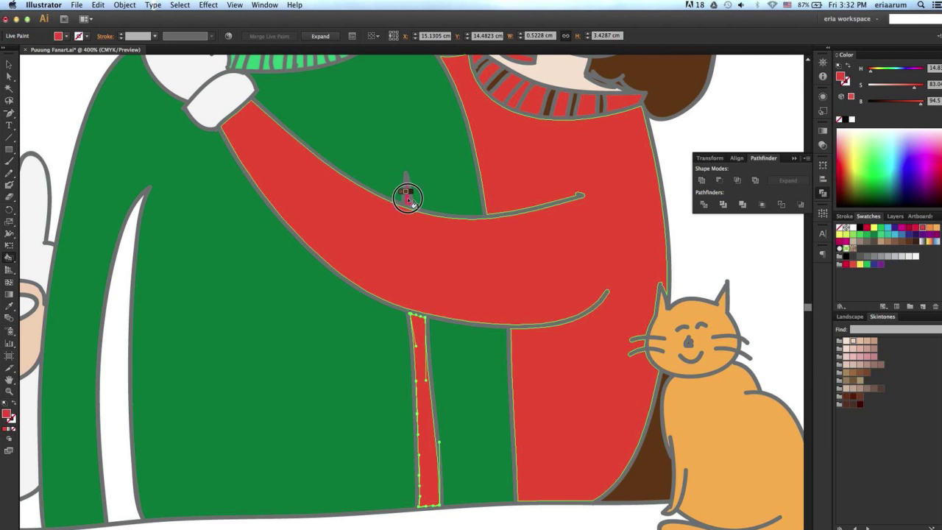
# Delete the brown region beside the cat
pyautogui.press('a')
pyautogui.click(650, 470)
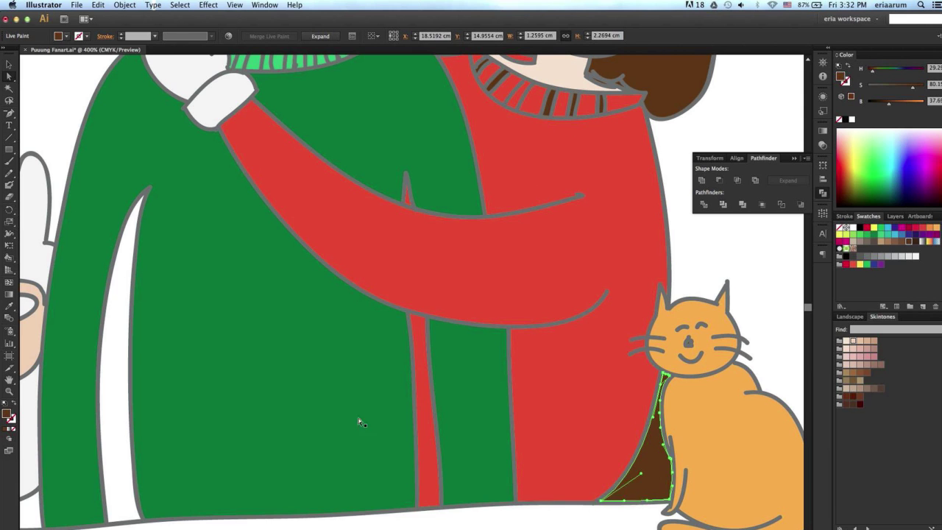
pyautogui.press('Delete')
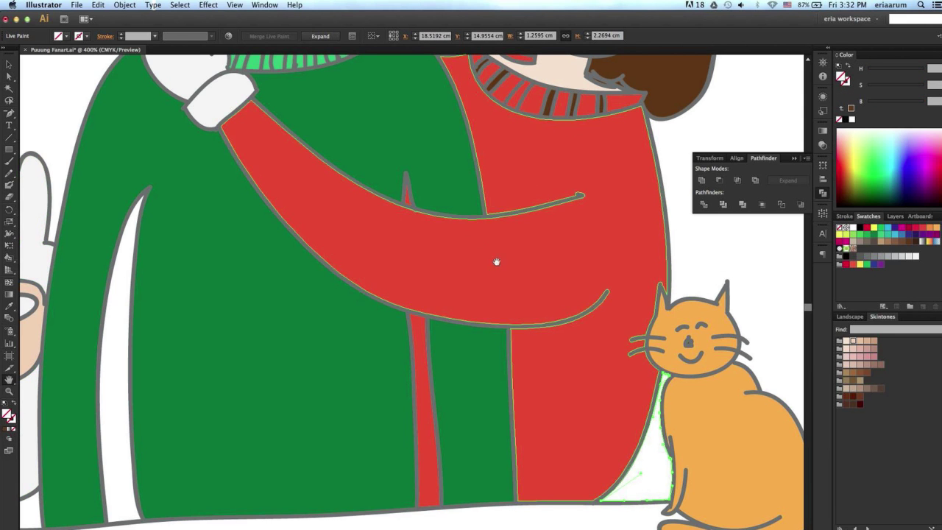
pyautogui.scroll(3, 496, 261)
pyautogui.scroll(2, 473, 400)
pyautogui.scroll(5, 463, 407)
# Fill both the woman's and the man's mouths crimson and their teeth white
pyautogui.scroll(1, 471, 401)
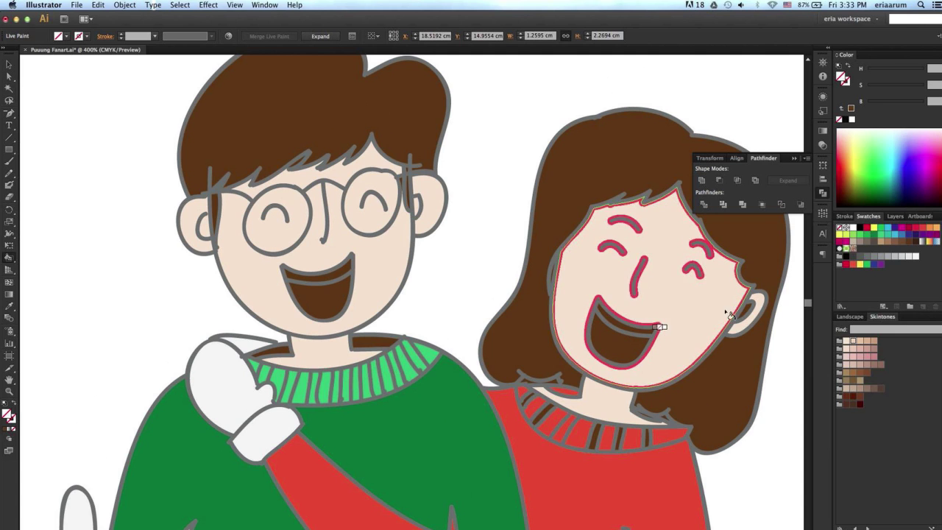
pyautogui.click(910, 231)
pyautogui.click(622, 338)
pyautogui.click(320, 298)
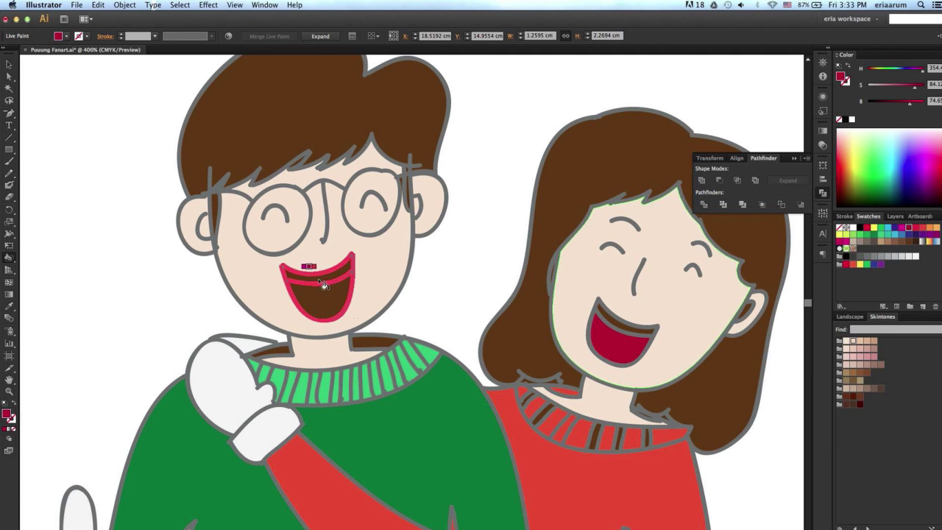
pyautogui.click(851, 229)
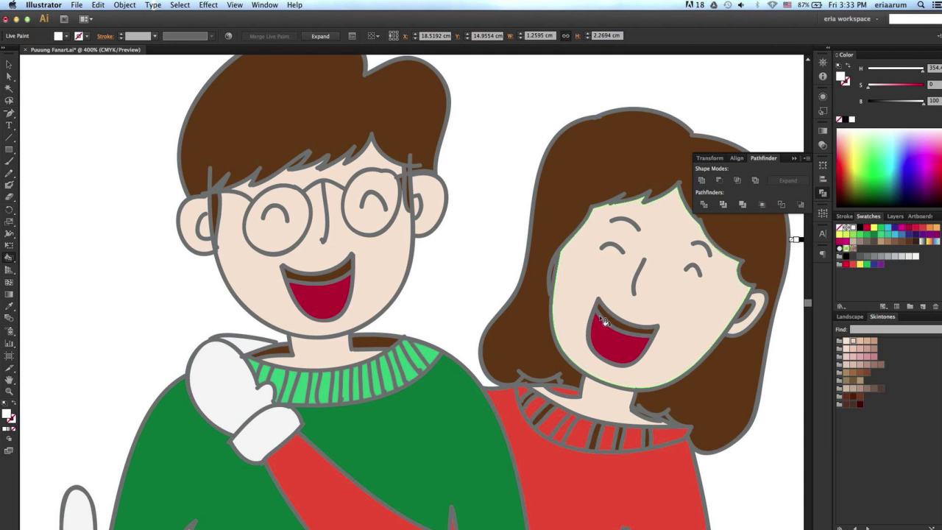
pyautogui.click(622, 318)
pyautogui.click(333, 275)
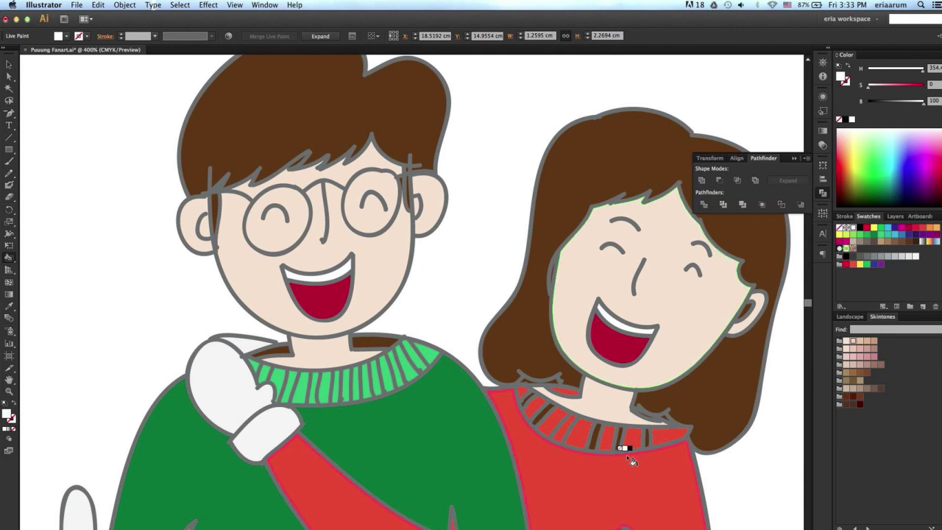
# Colour the woman's inner ear skin tone and the area behind the man's collar dark green
pyautogui.click(751, 313)
pyautogui.click(880, 241)
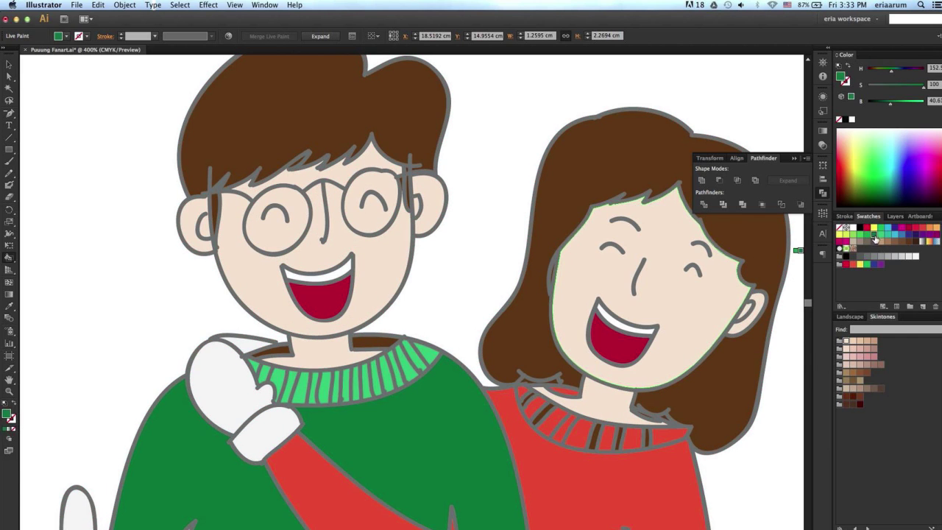
pyautogui.click(383, 343)
pyautogui.scroll(-5, 527, 388)
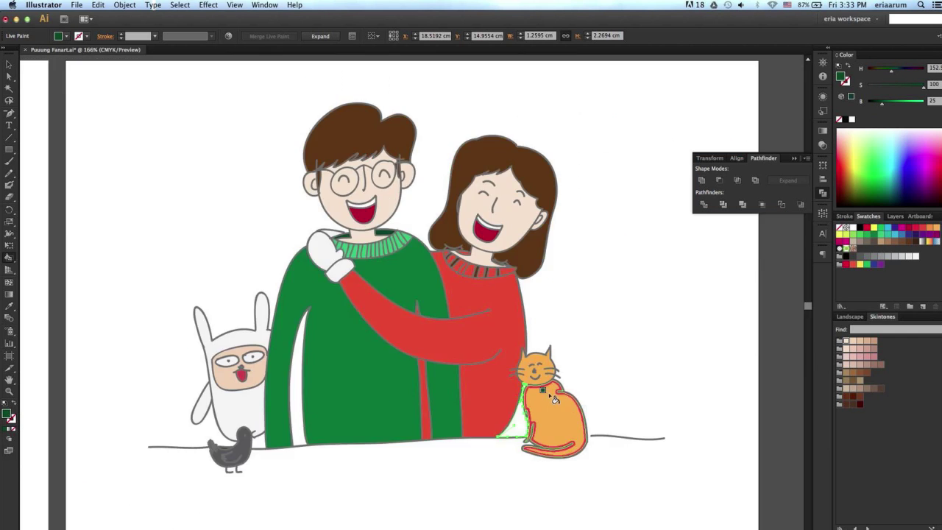